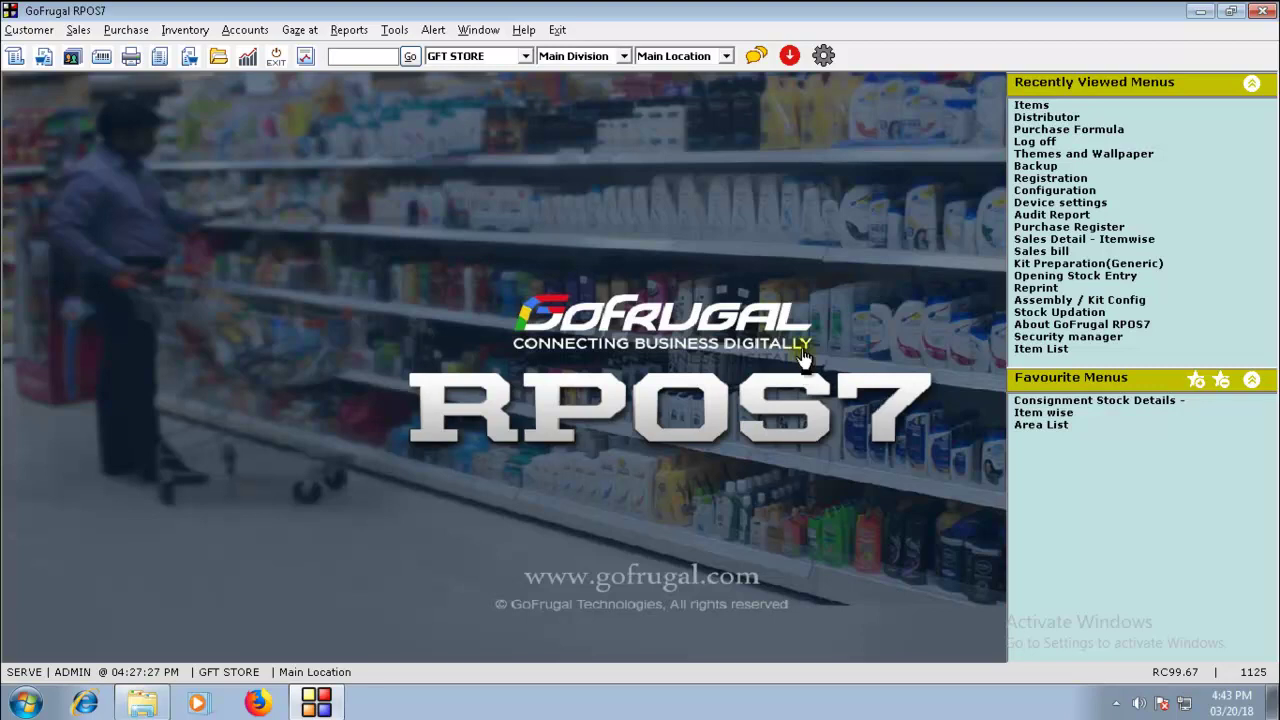
# - Search the menus for "item mas" to open the Item Master, and name the new item CIGARATTE
pyautogui.click(804, 356)
pyautogui.click(736, 248)
pyautogui.click(412, 57)
pyautogui.write('item')
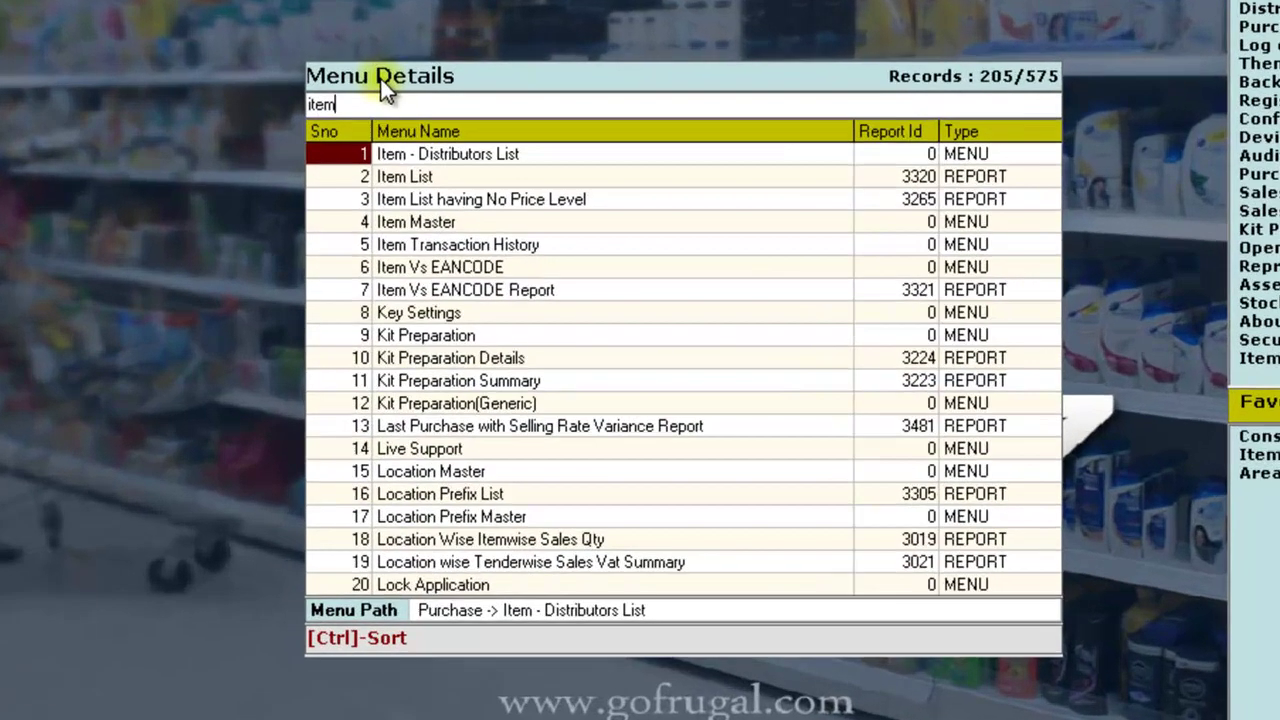
pyautogui.write(' mas')
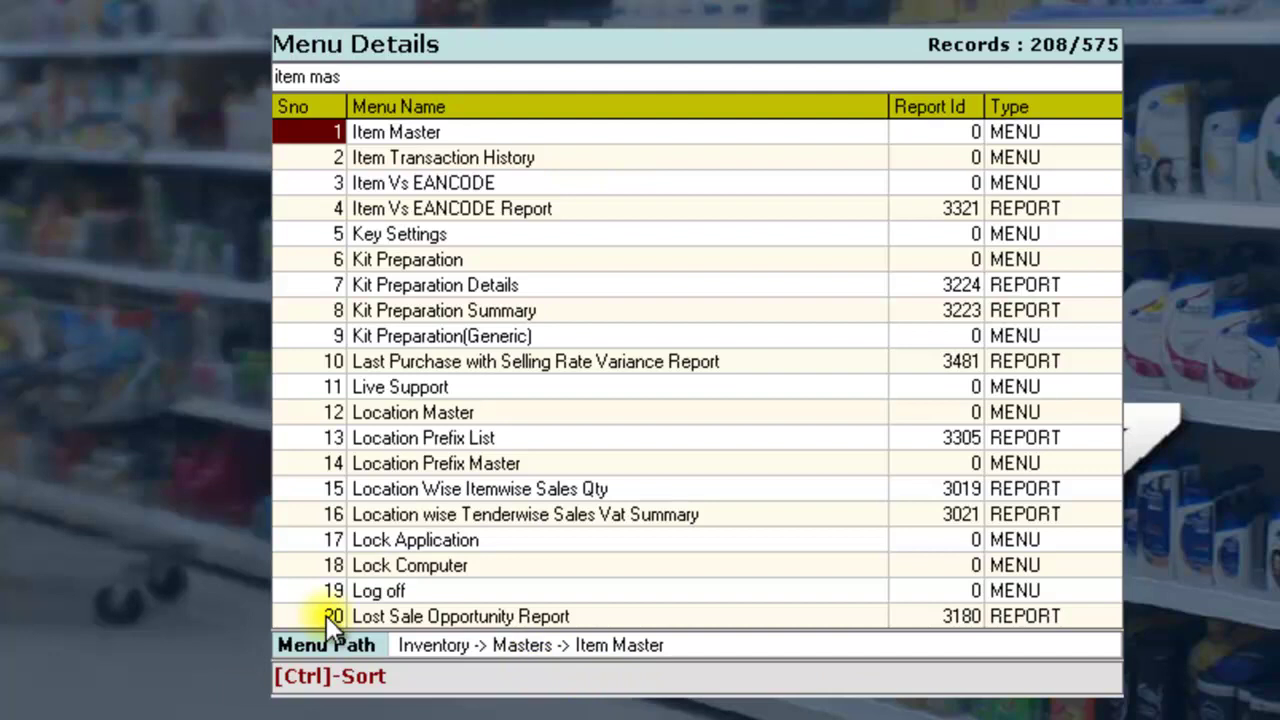
pyautogui.press('Return')
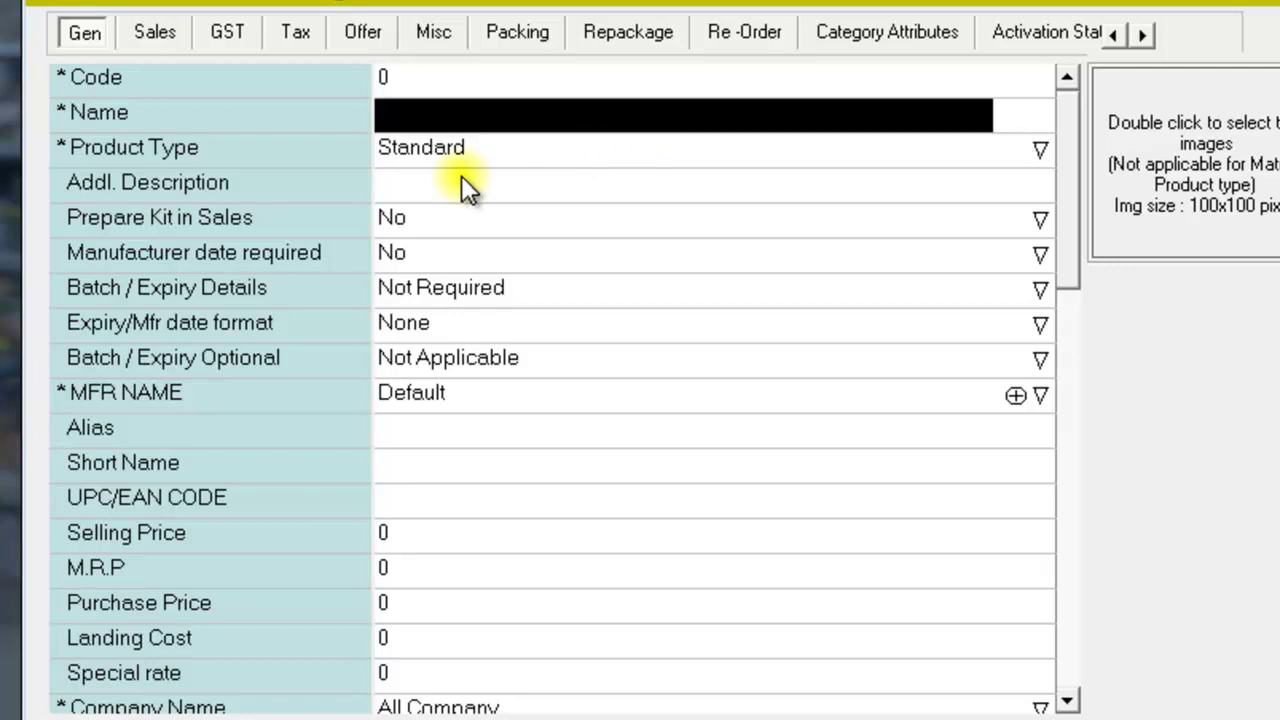
pyautogui.write('CIGARATTE')
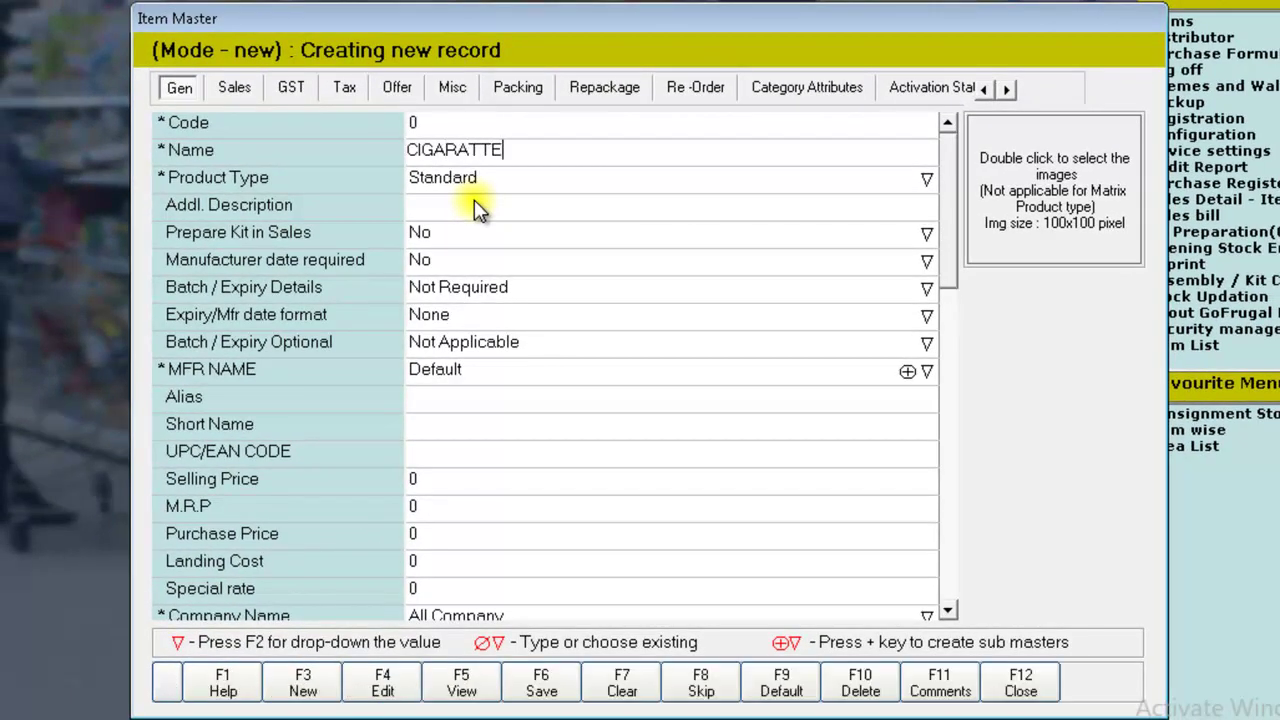
pyautogui.press('Return')
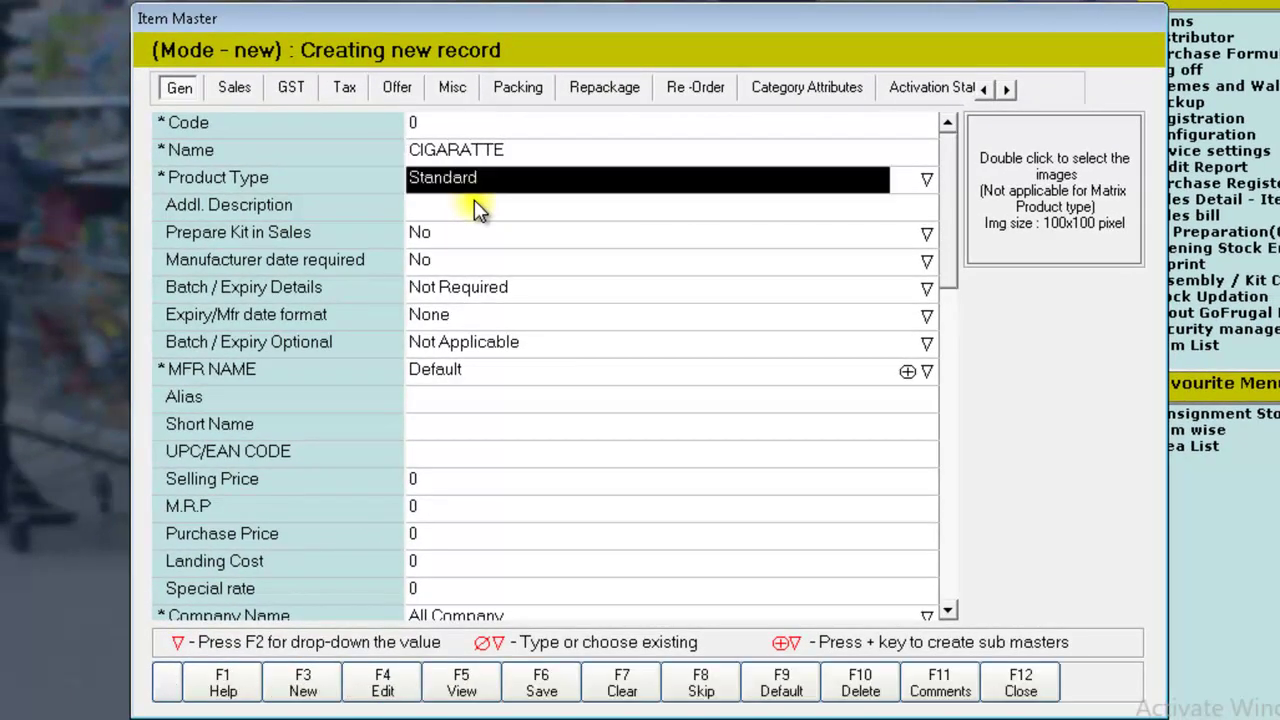
# - Set the new item's GST Tax % to GST 28%+Cess 5%
pyautogui.click(292, 88)
pyautogui.click(434, 151)
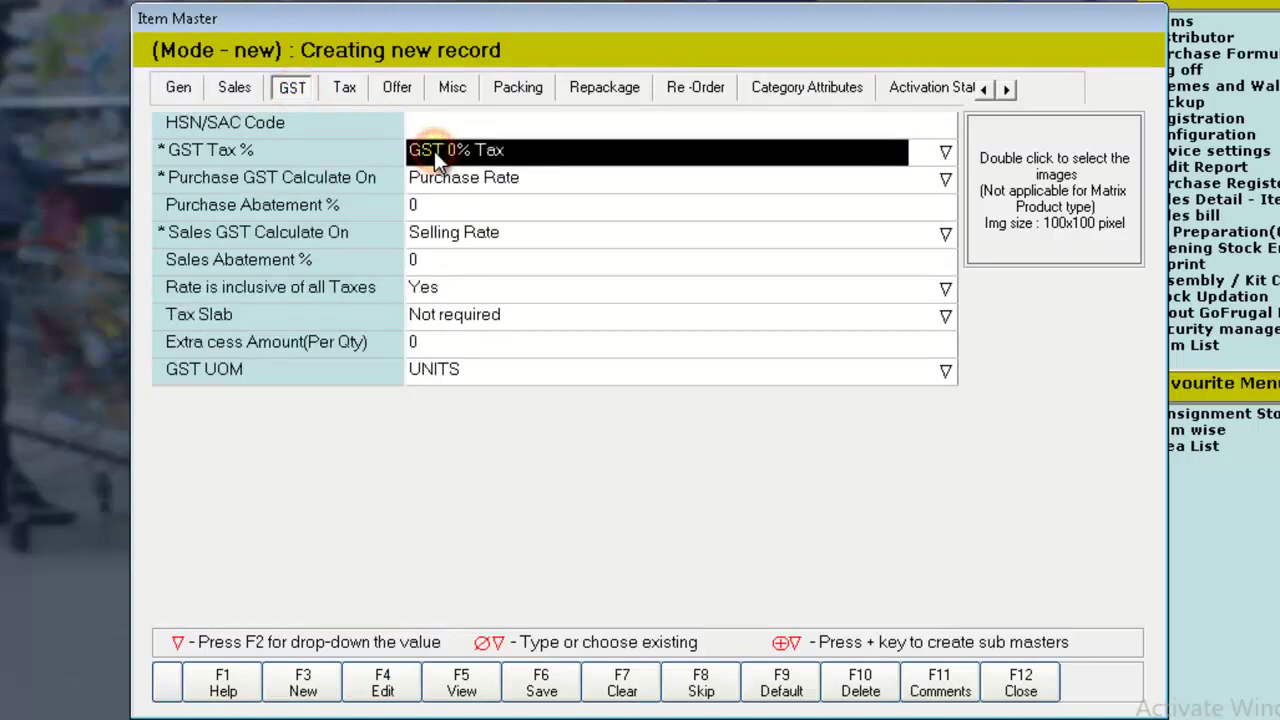
pyautogui.press('F2')
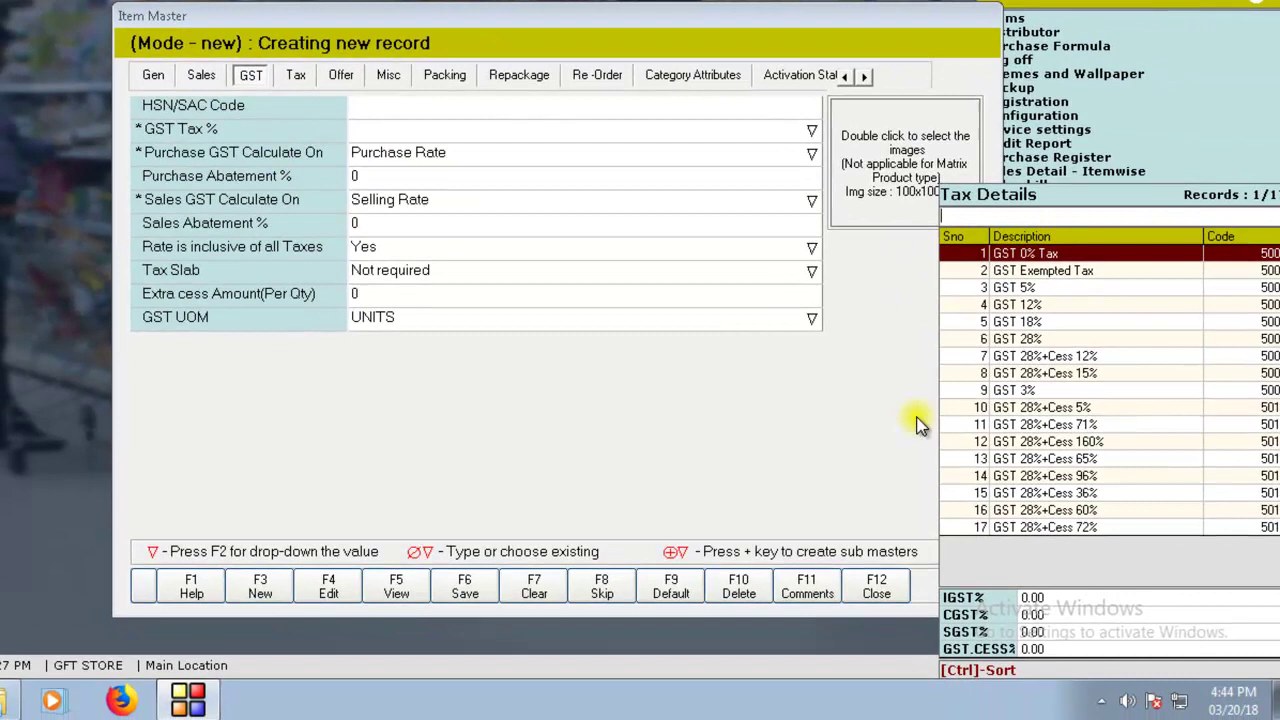
pyautogui.press('Down')
pyautogui.press('Down')
pyautogui.press('Down')
pyautogui.press('Down')
pyautogui.press('Down')
pyautogui.press('Down')
pyautogui.press('Down')
pyautogui.press('Down')
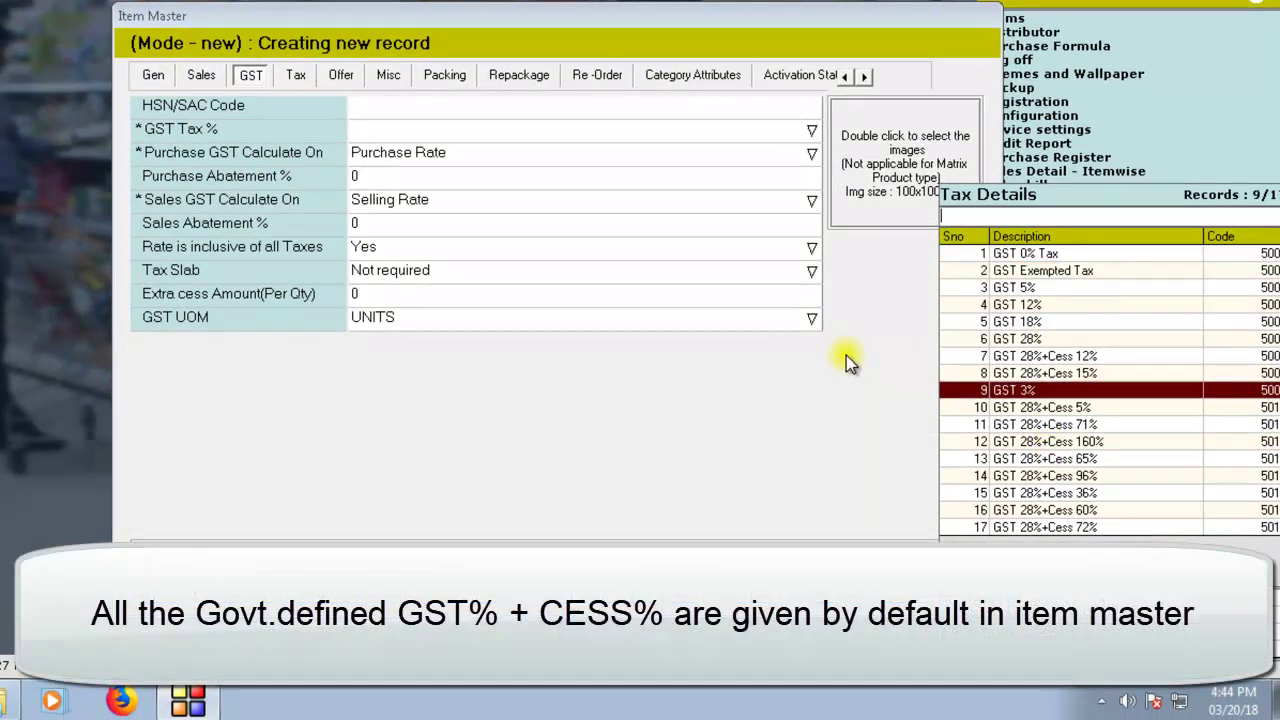
pyautogui.press('Down')
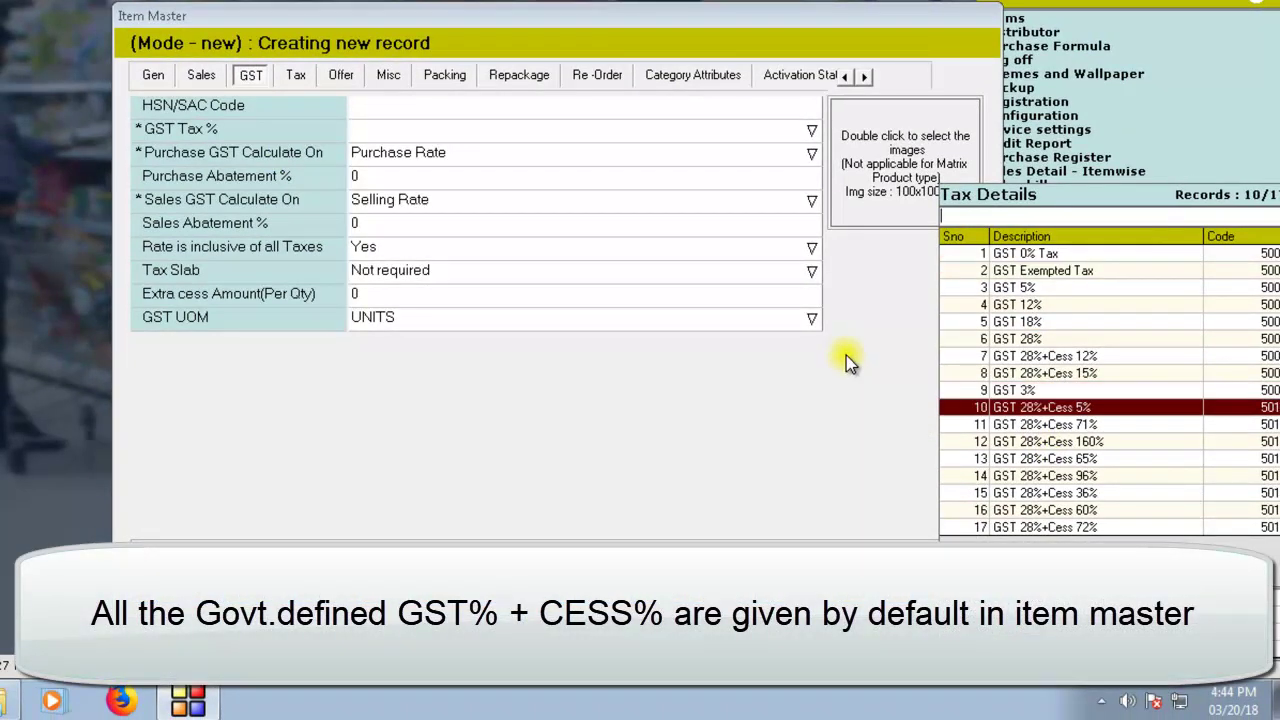
pyautogui.press('Return')
# - Set the item's Extra cess Amount (Per Qty) to 5, keeping the preceding GST defaults
pyautogui.press('Return')
pyautogui.press('Return')
pyautogui.press('Return')
pyautogui.press('Return')
pyautogui.press('Return')
pyautogui.press('Return')
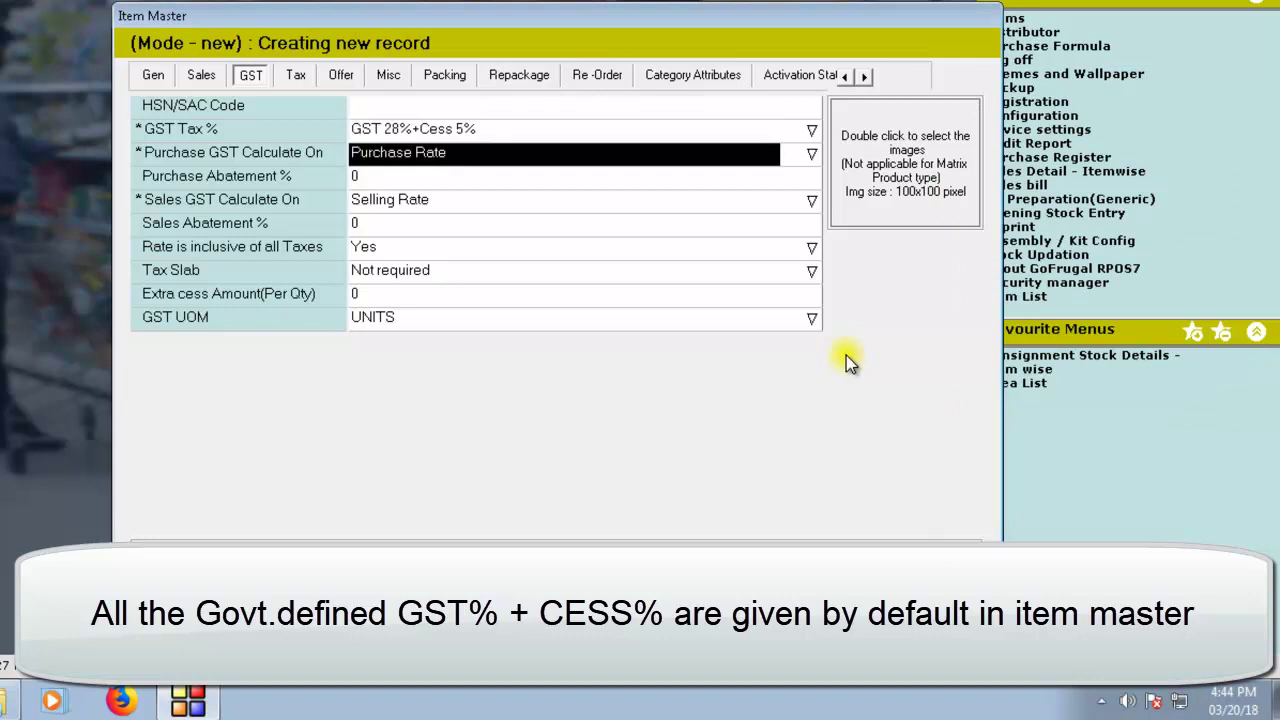
pyautogui.press('Return')
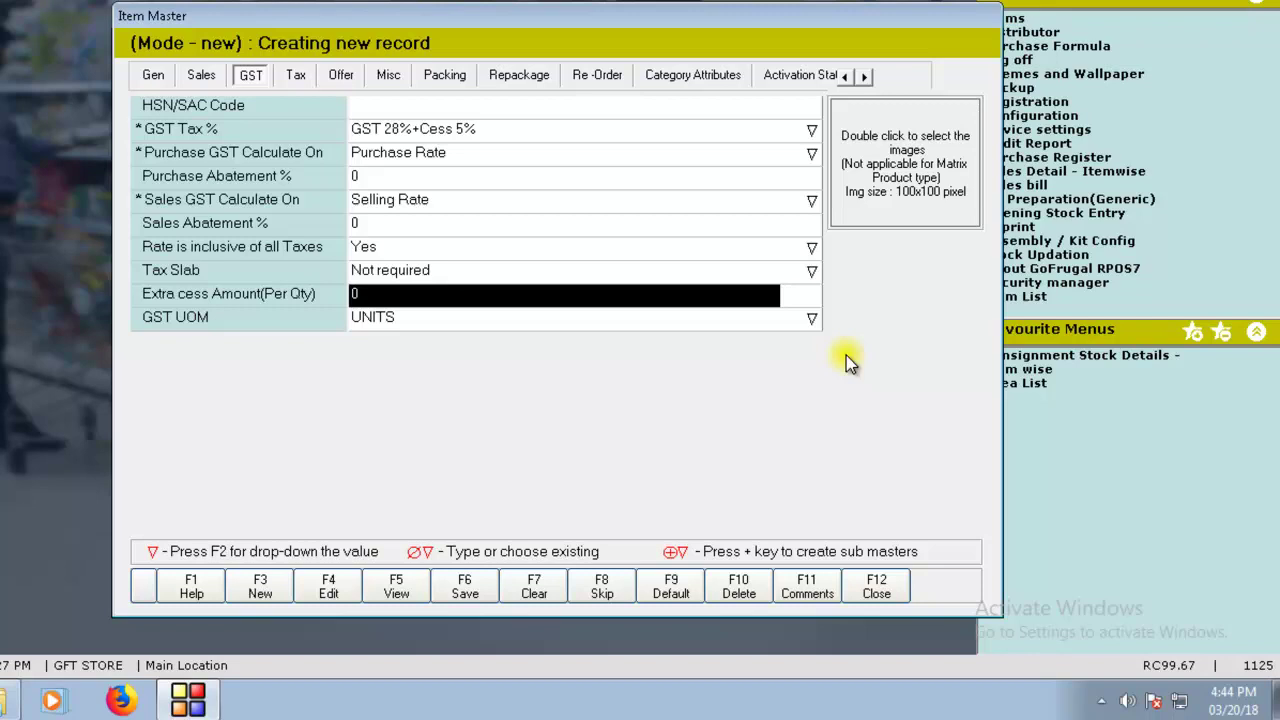
pyautogui.press('BackSpace')
pyautogui.write('5')
pyautogui.press('Return')
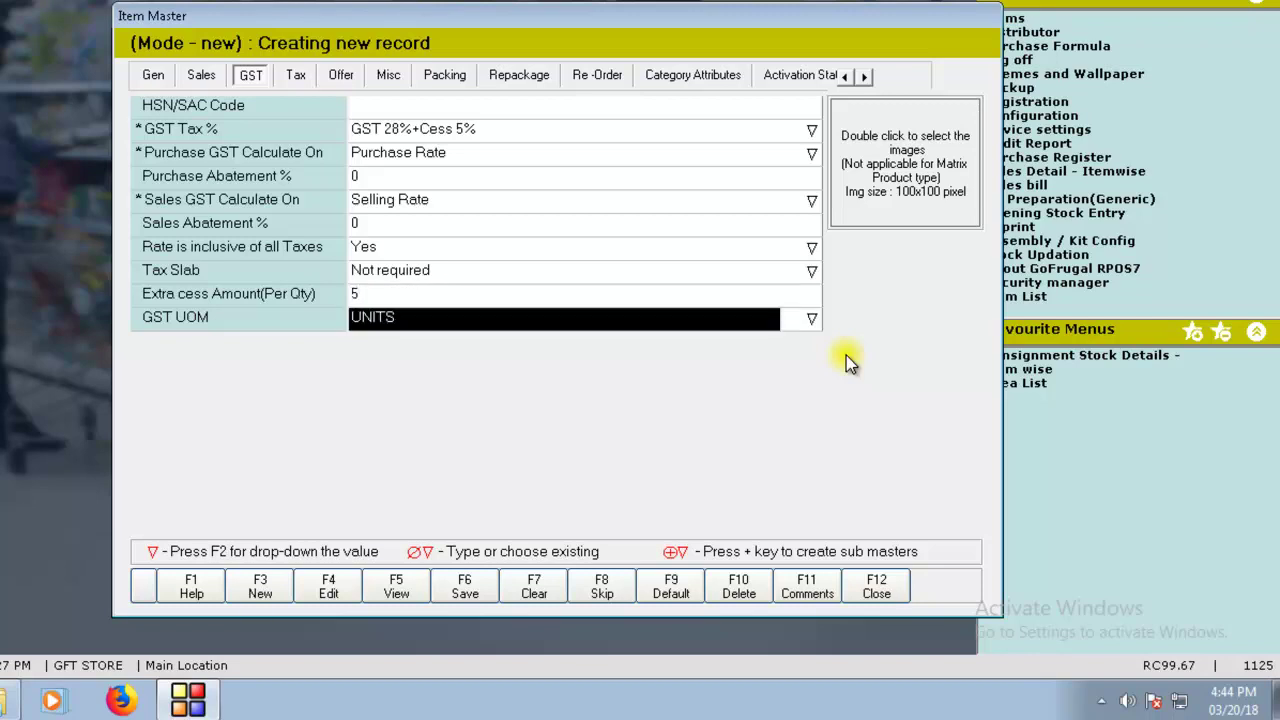
# - Save the new item and close the Item Master
pyautogui.click(465, 590)
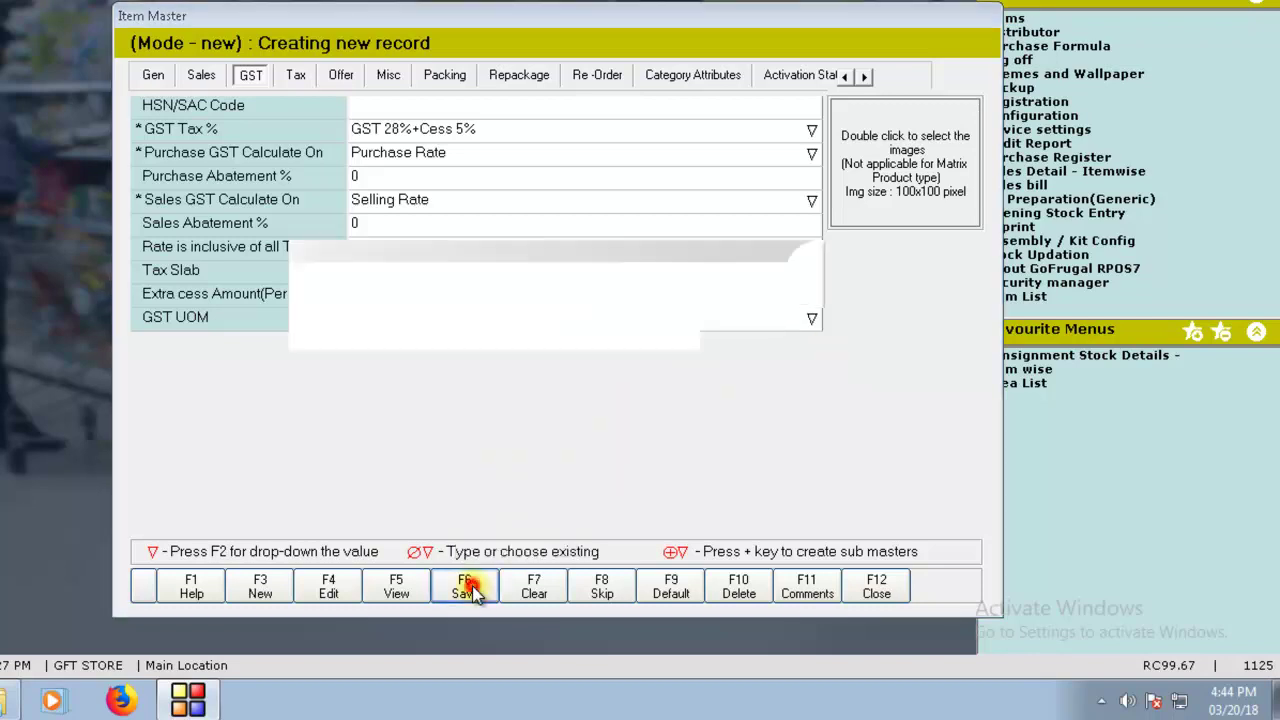
pyautogui.click(699, 365)
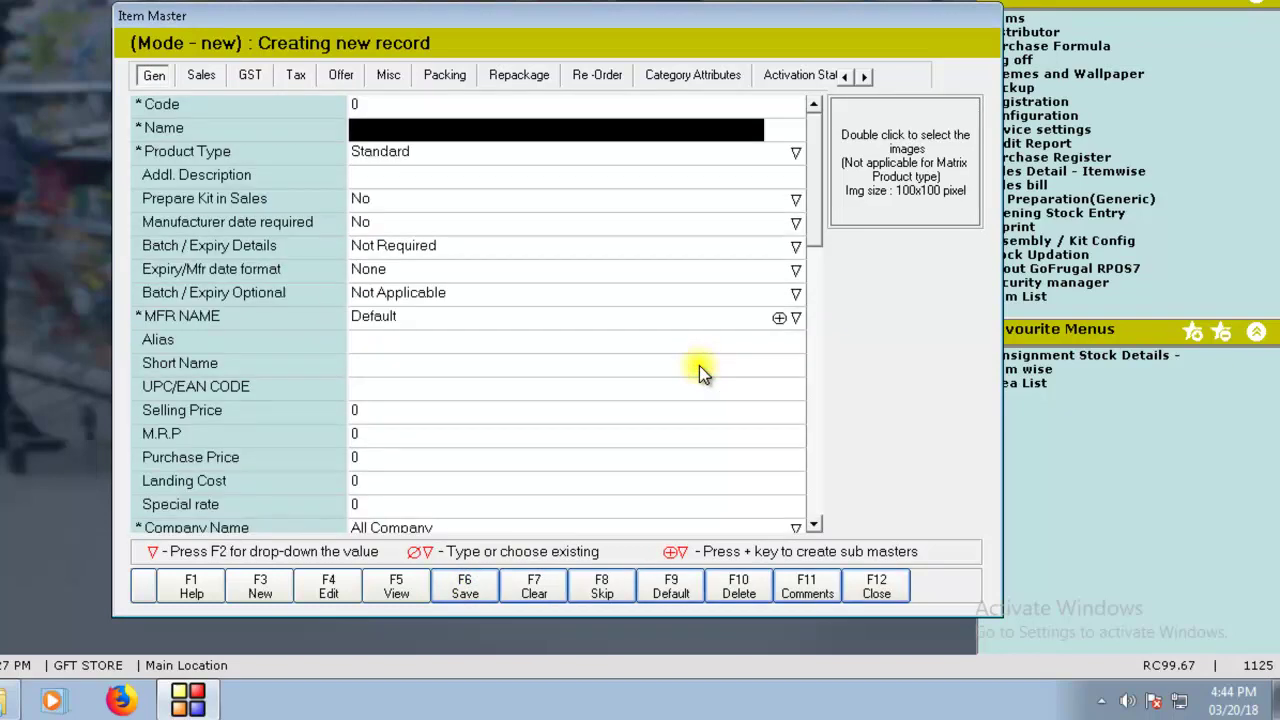
pyautogui.press('Escape')
pyautogui.click(692, 364)
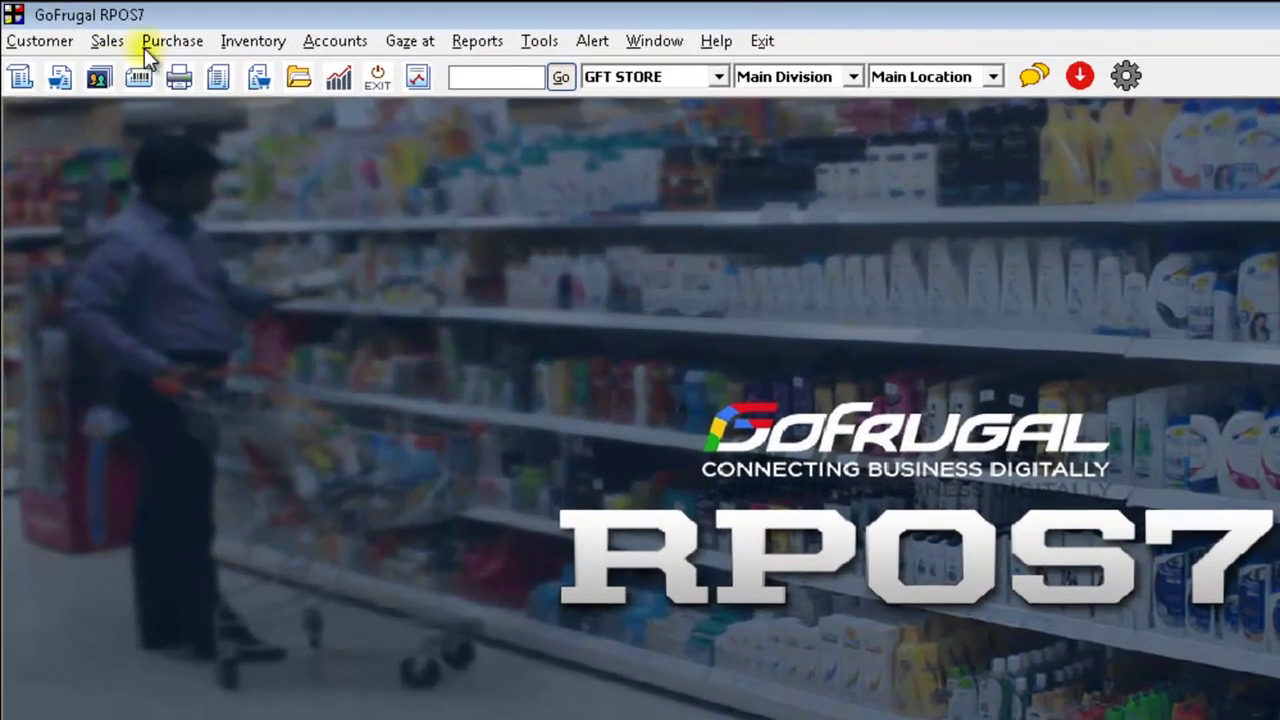
# - Open the existing Extra Cess purchase formula for changing
pyautogui.click(118, 31)
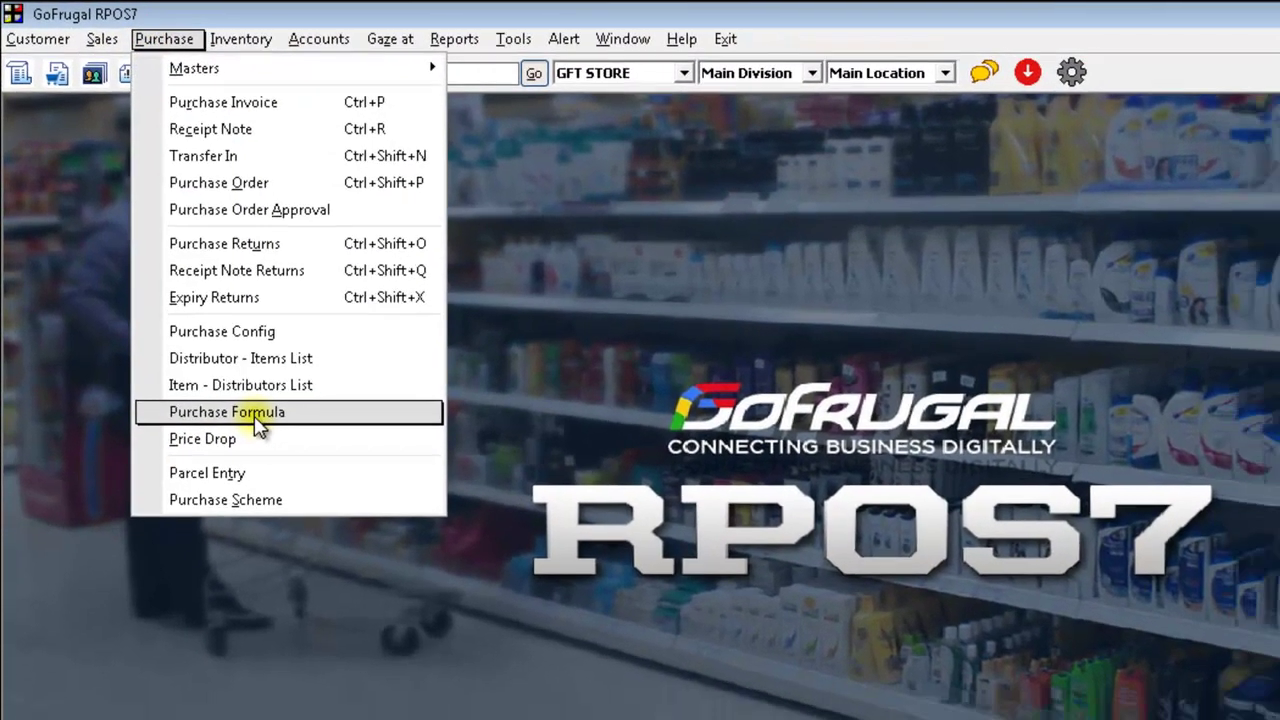
pyautogui.click(268, 437)
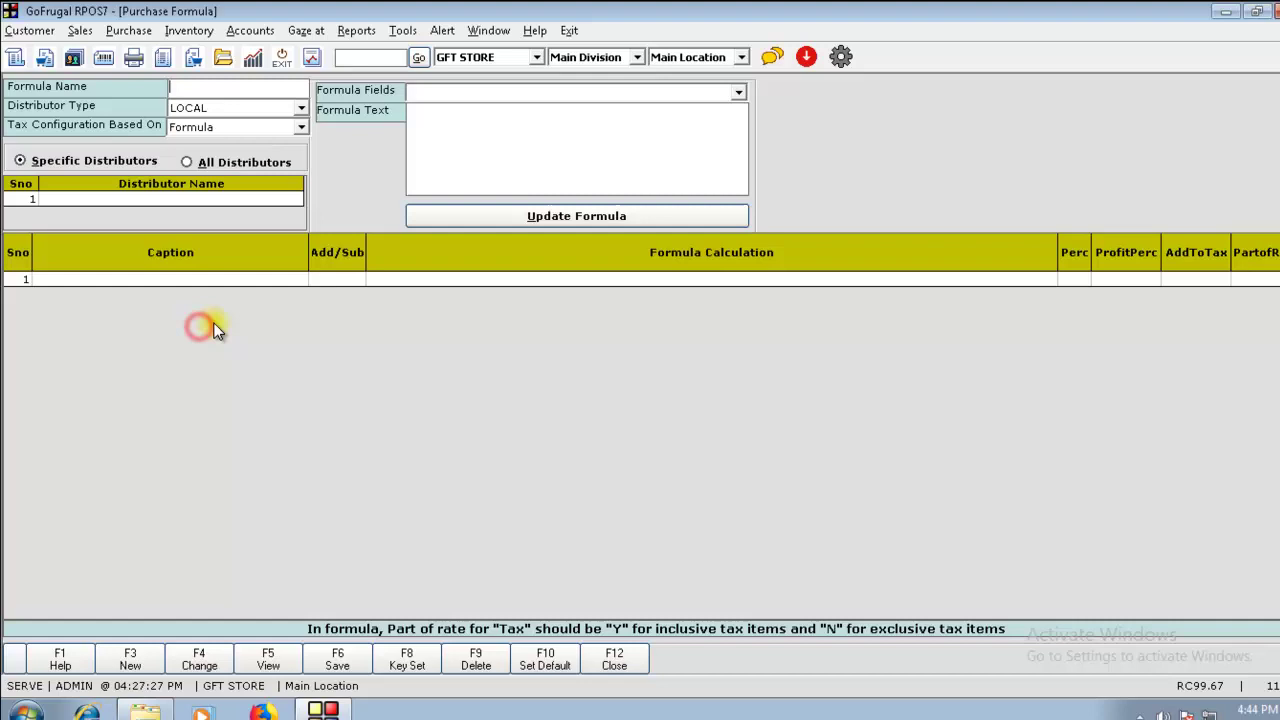
pyautogui.click(195, 645)
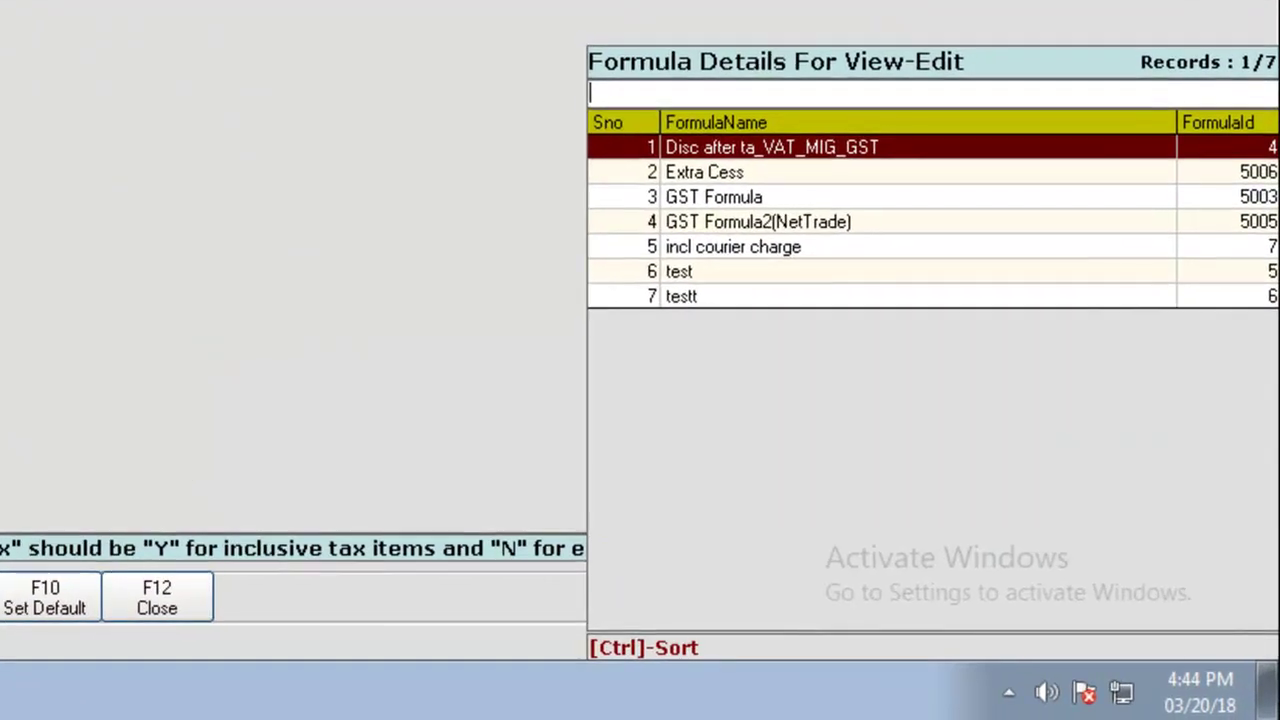
pyautogui.click(741, 174)
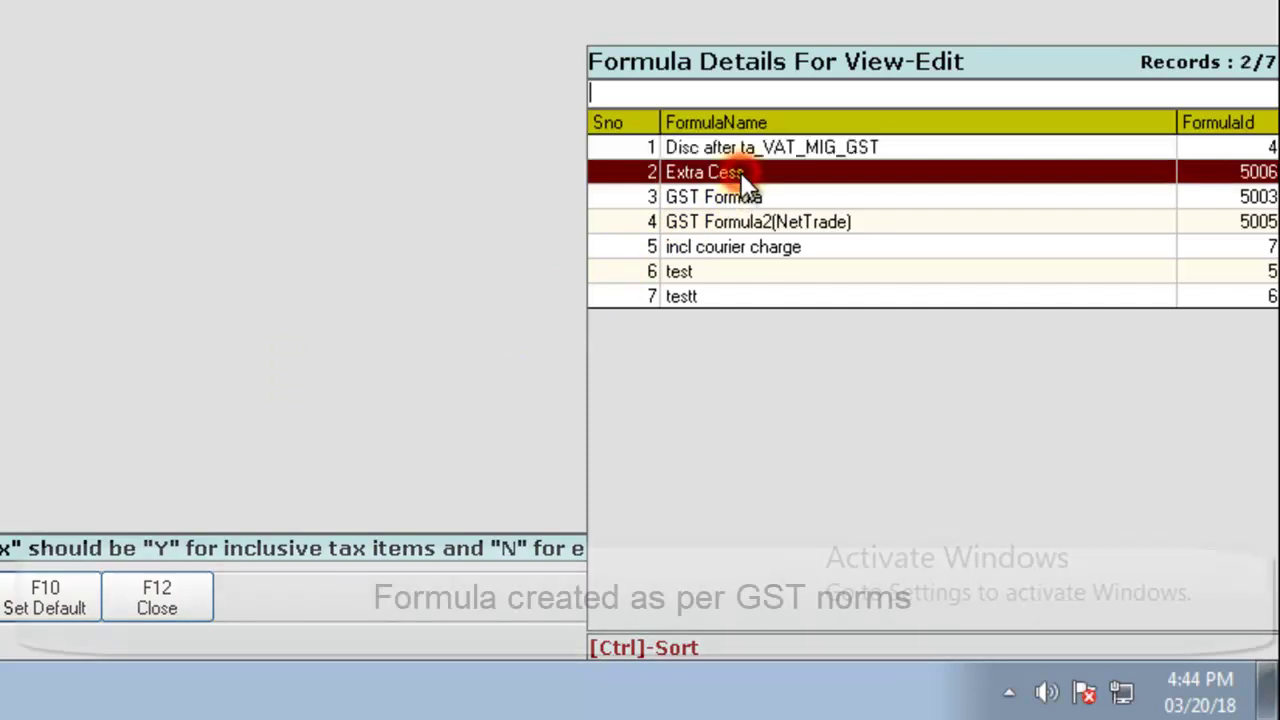
pyautogui.doubleClick(821, 183)
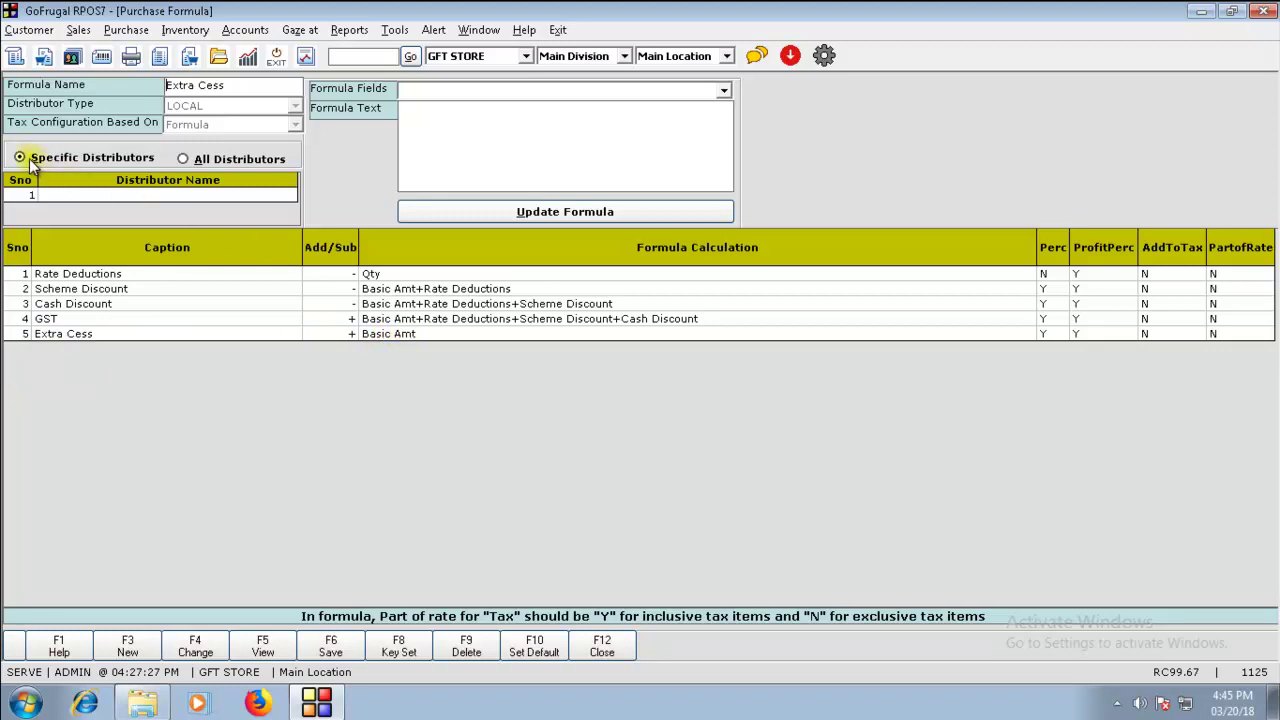
# - Assign Charminar VST Industries as the specific distributor of the Extra Cess formula
pyautogui.click(103, 195)
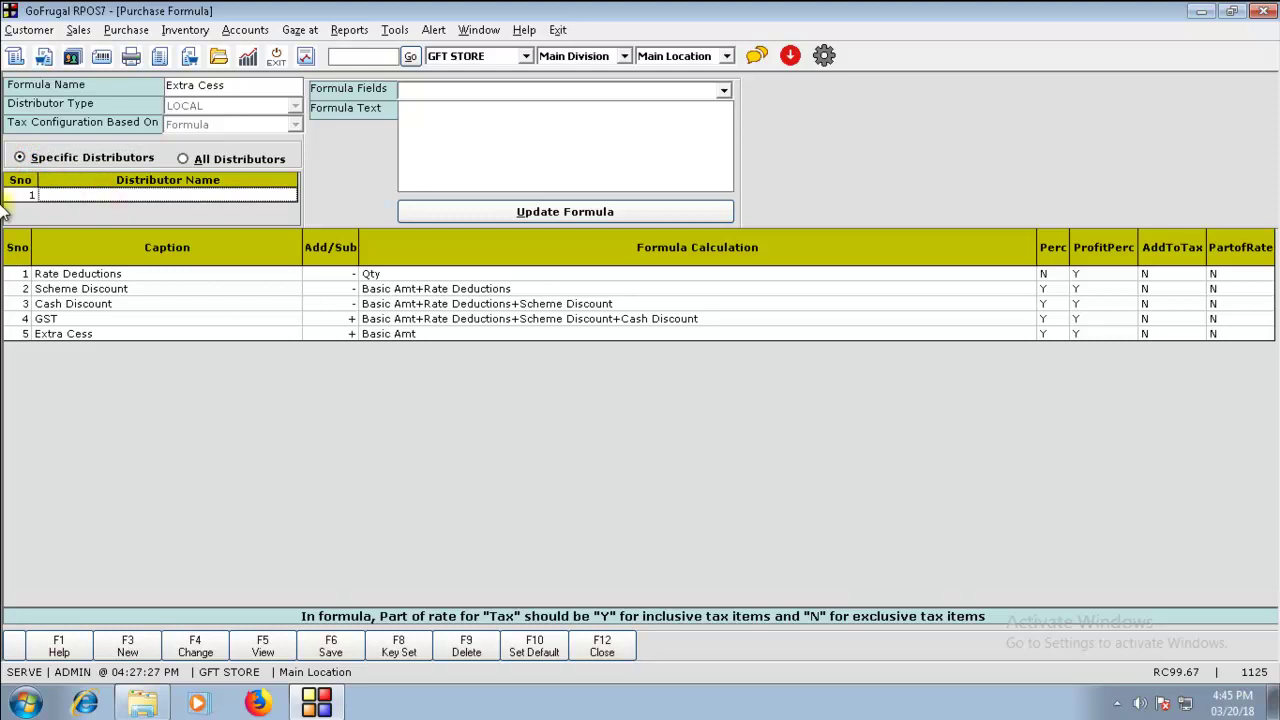
pyautogui.press('Return')
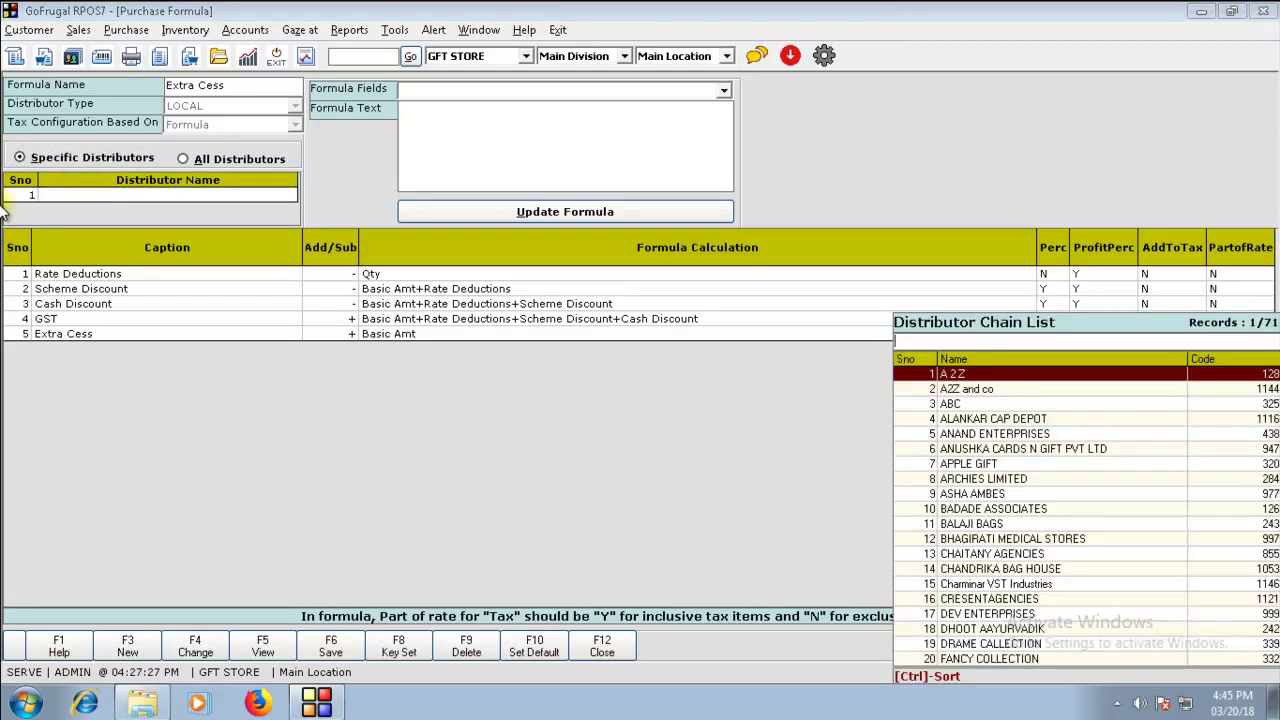
pyautogui.write('vst')
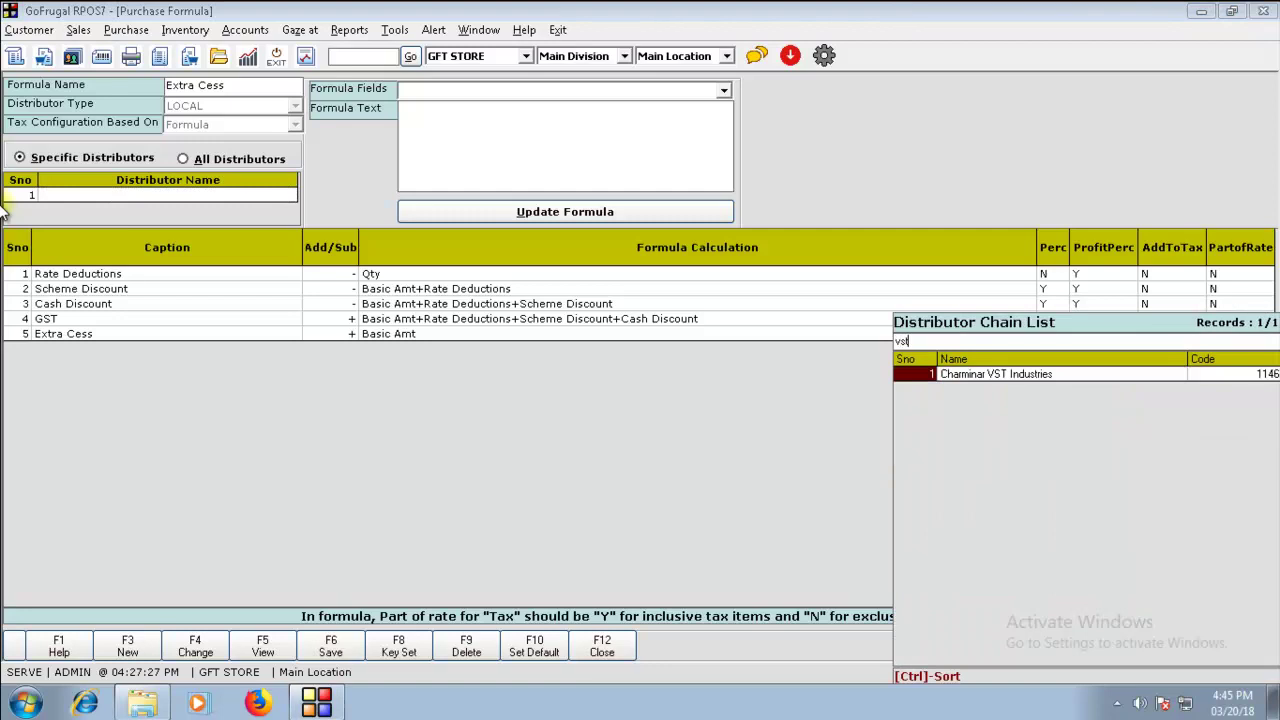
pyautogui.press('Return')
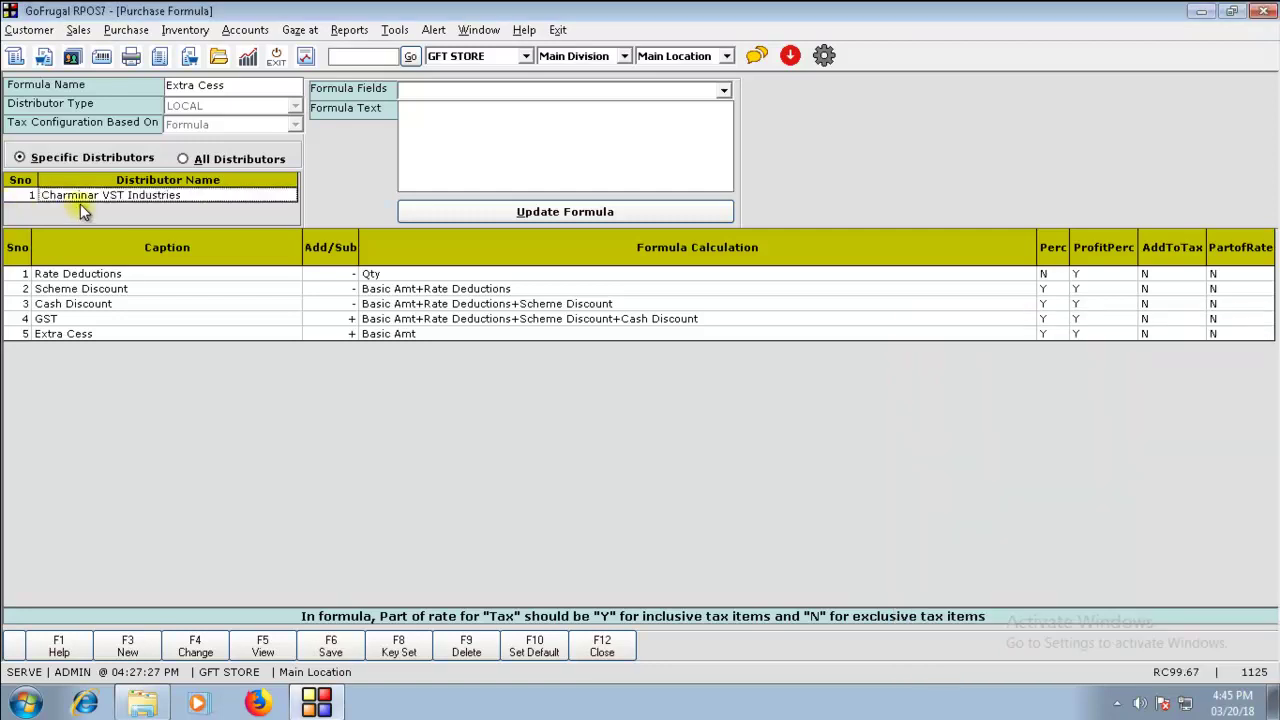
# - Save the changed purchase formula and close the Purchase Formula window
pyautogui.click(334, 645)
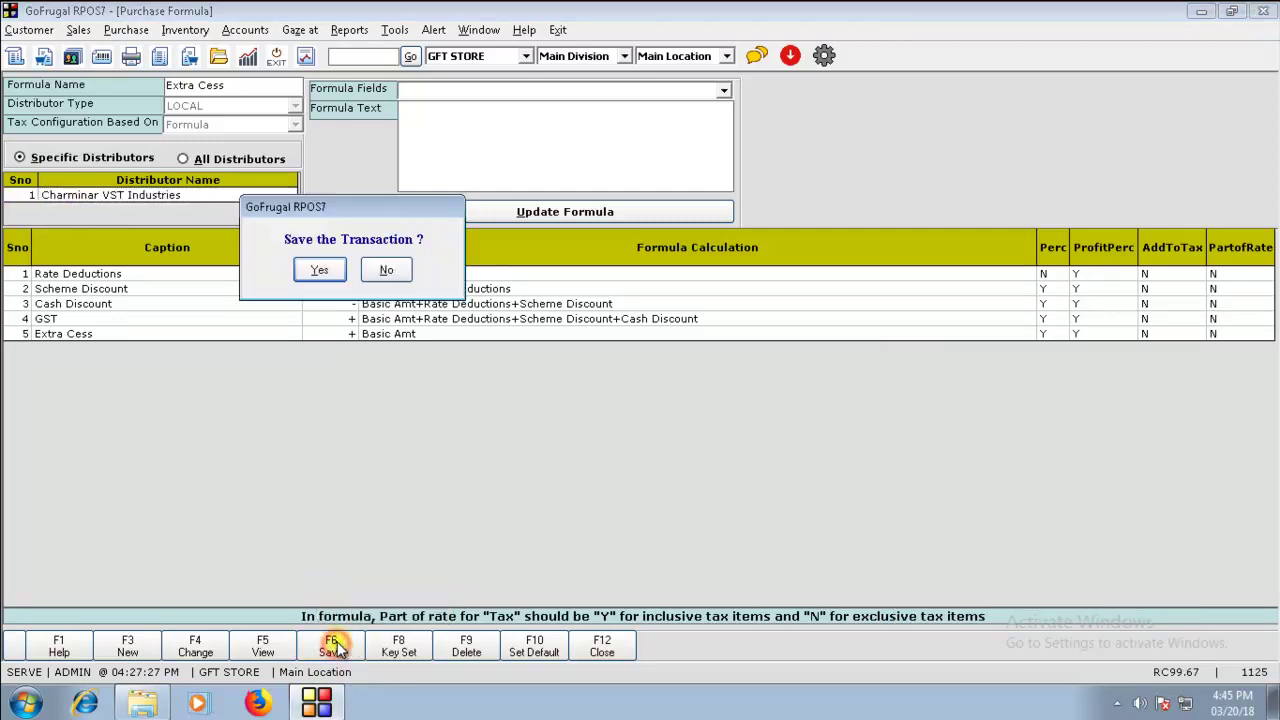
pyautogui.click(320, 273)
pyautogui.click(845, 410)
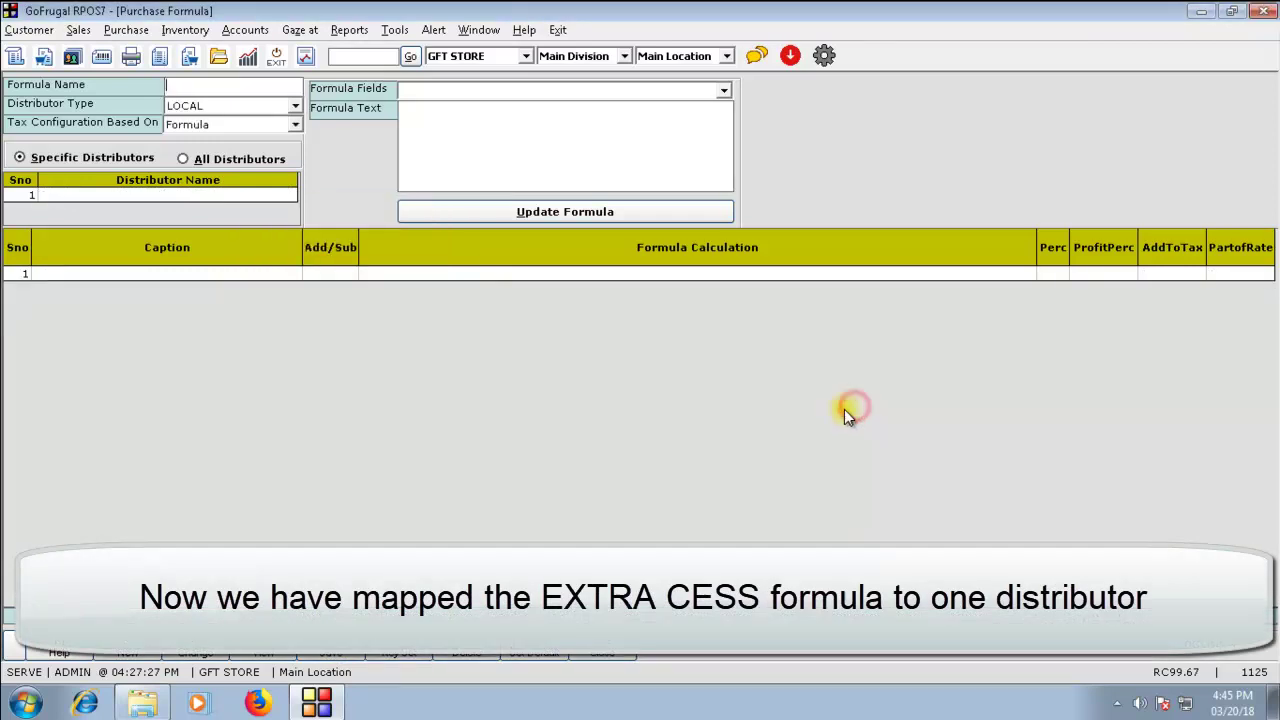
pyautogui.press('Escape')
pyautogui.click(766, 408)
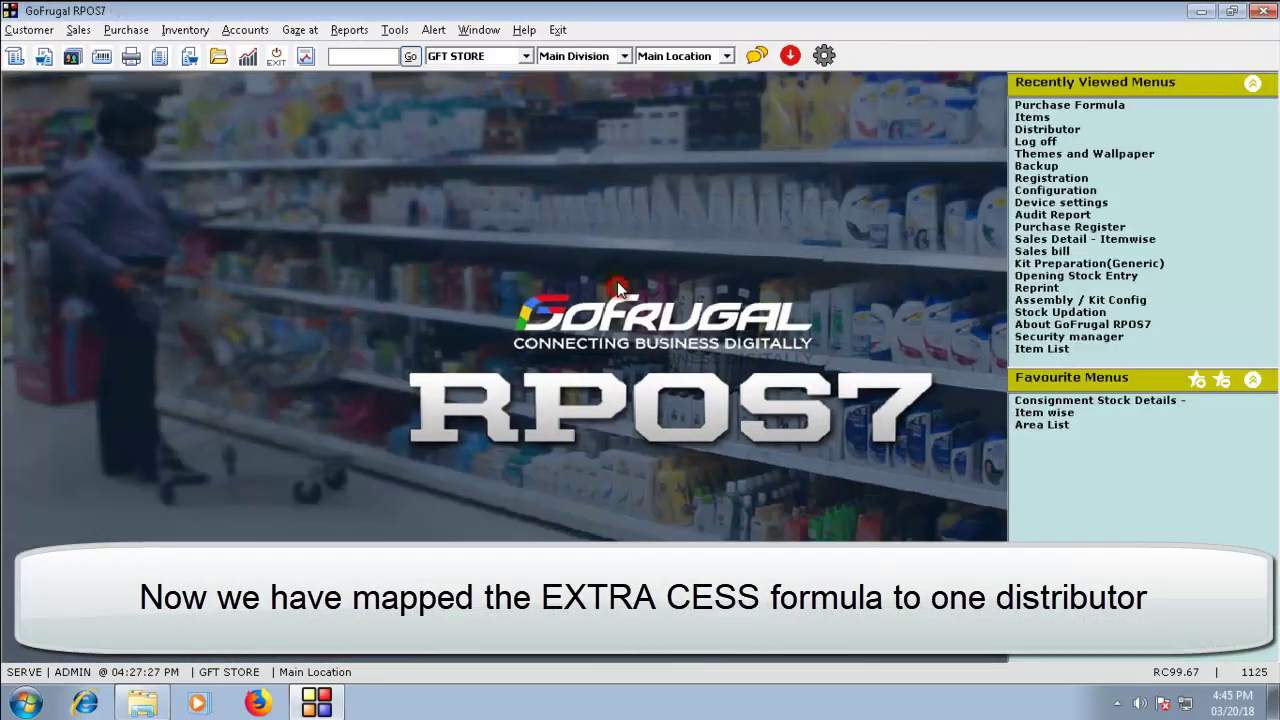
# - Start a new Direct purchase invoice with Charminar VST Industries as the distributor
pyautogui.click(138, 31)
pyautogui.click(157, 79)
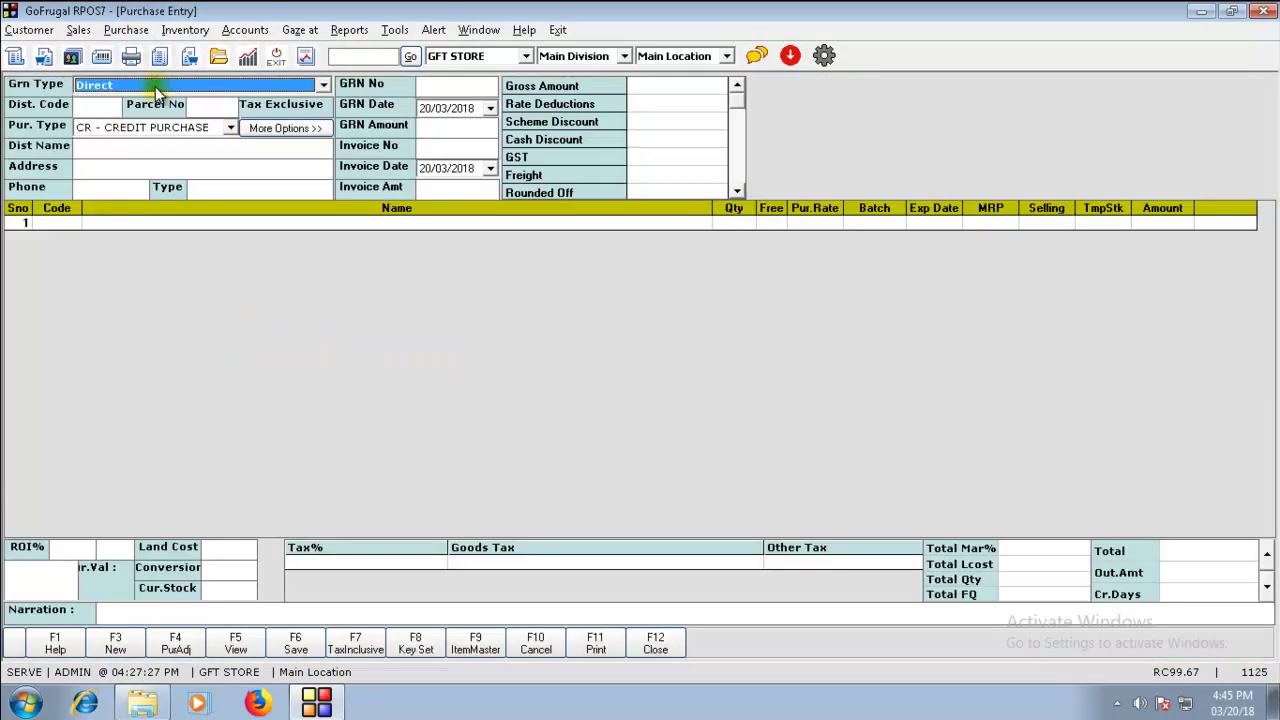
pyautogui.press('Return')
pyautogui.write('vst')
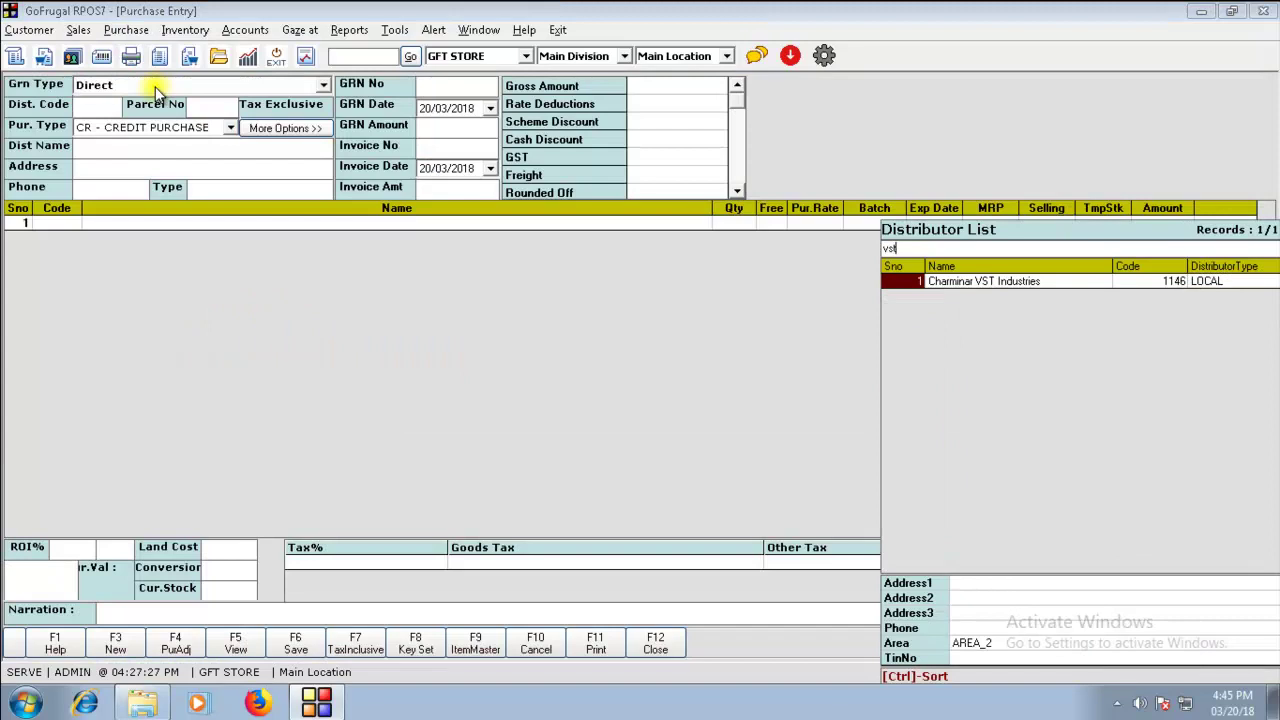
pyautogui.press('Return')
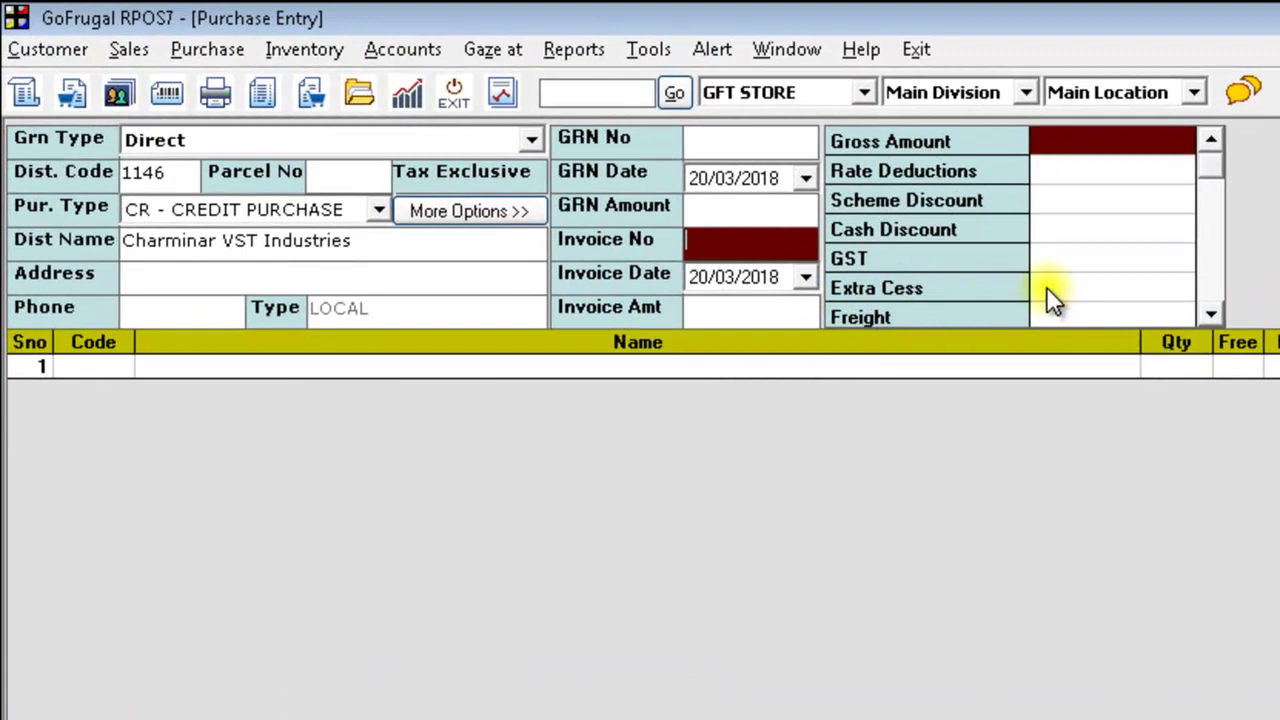
# - Enter invoice number 1235 and an invoice amount of 500 in the purchase entry
pyautogui.write('1235')
pyautogui.press('Return')
pyautogui.write('500')
pyautogui.press('Return')
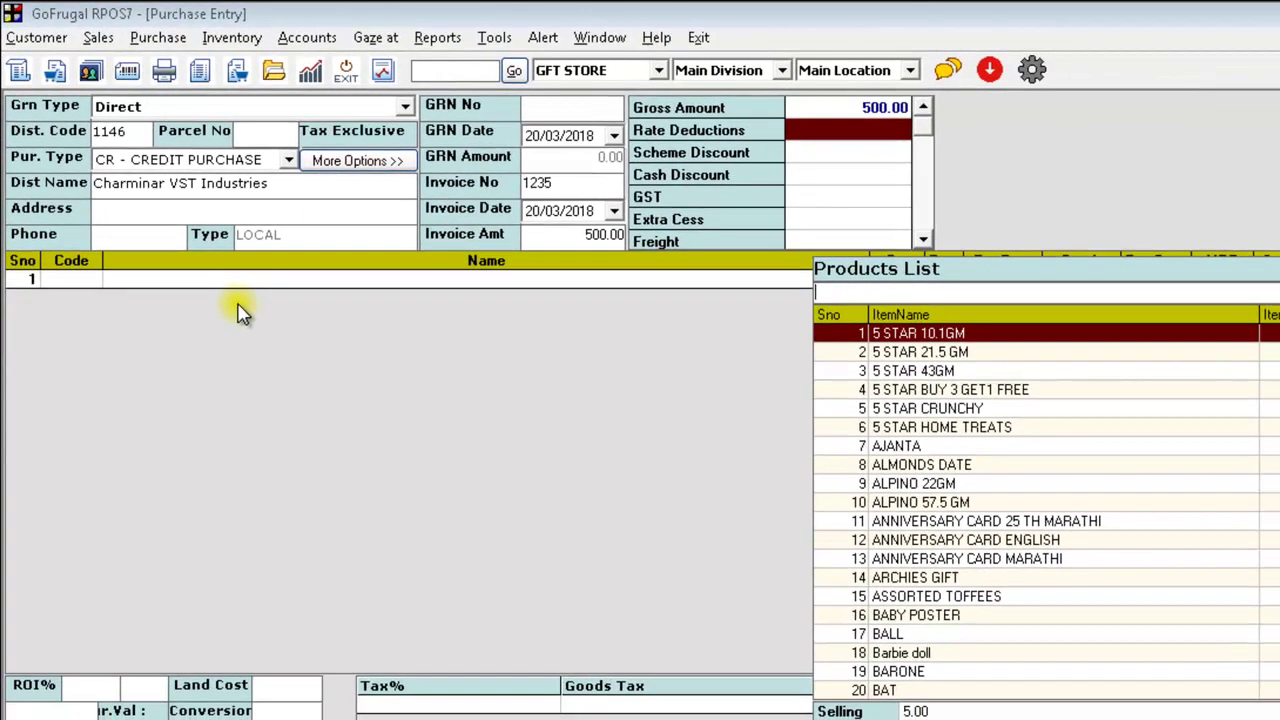
# - Add item code 253 with HSN/SAC code 88888, quantity 10, purchase rate 50 and MRP 75
pyautogui.write('253')
pyautogui.press('Return')
pyautogui.write('88888')
pyautogui.press('Return')
pyautogui.write('10')
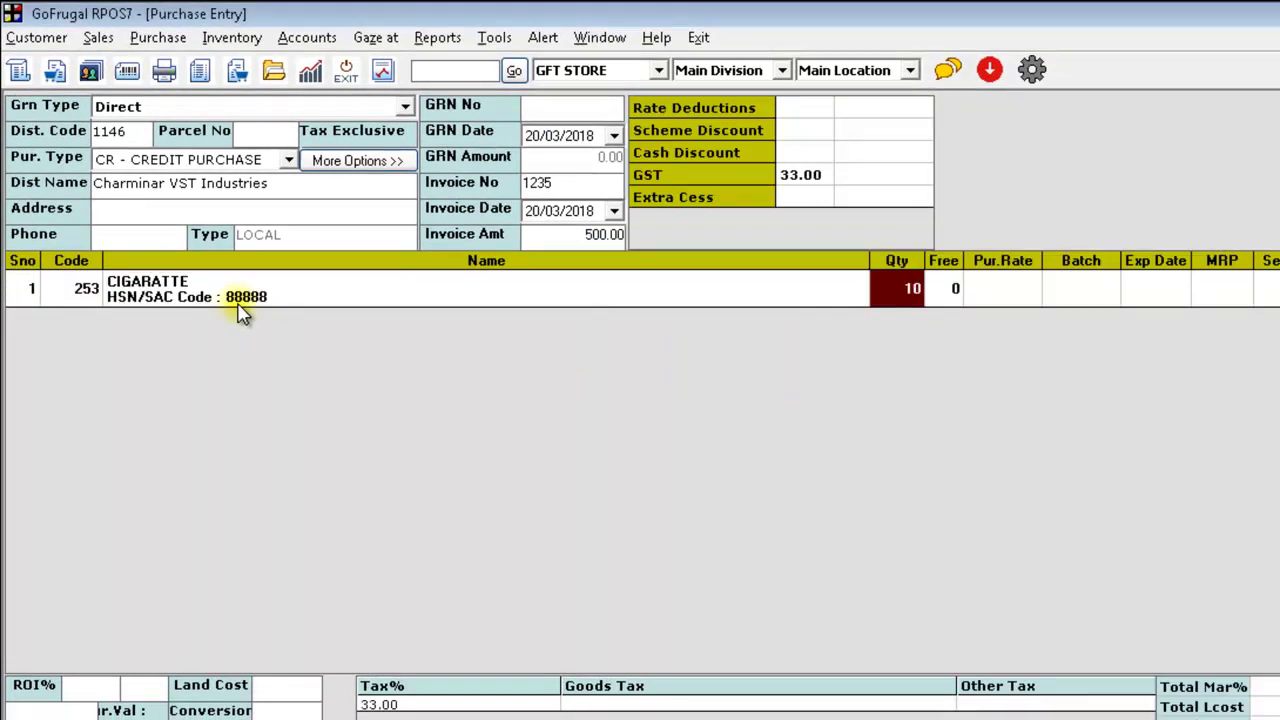
pyautogui.press('Return')
pyautogui.write('50')
pyautogui.press('Return')
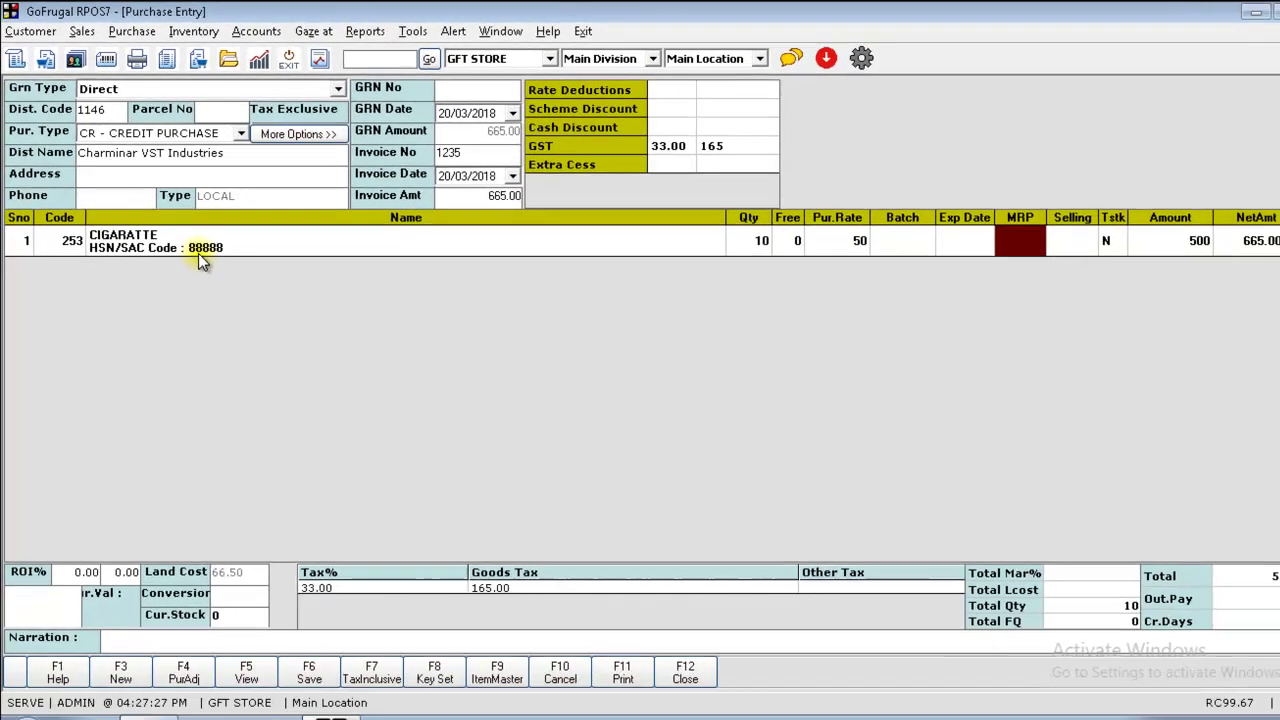
pyautogui.write('75')
pyautogui.press('Return')
# - Set the Extra Cess on the CIGARATTE purchase line to 1 percent
pyautogui.click(757, 240)
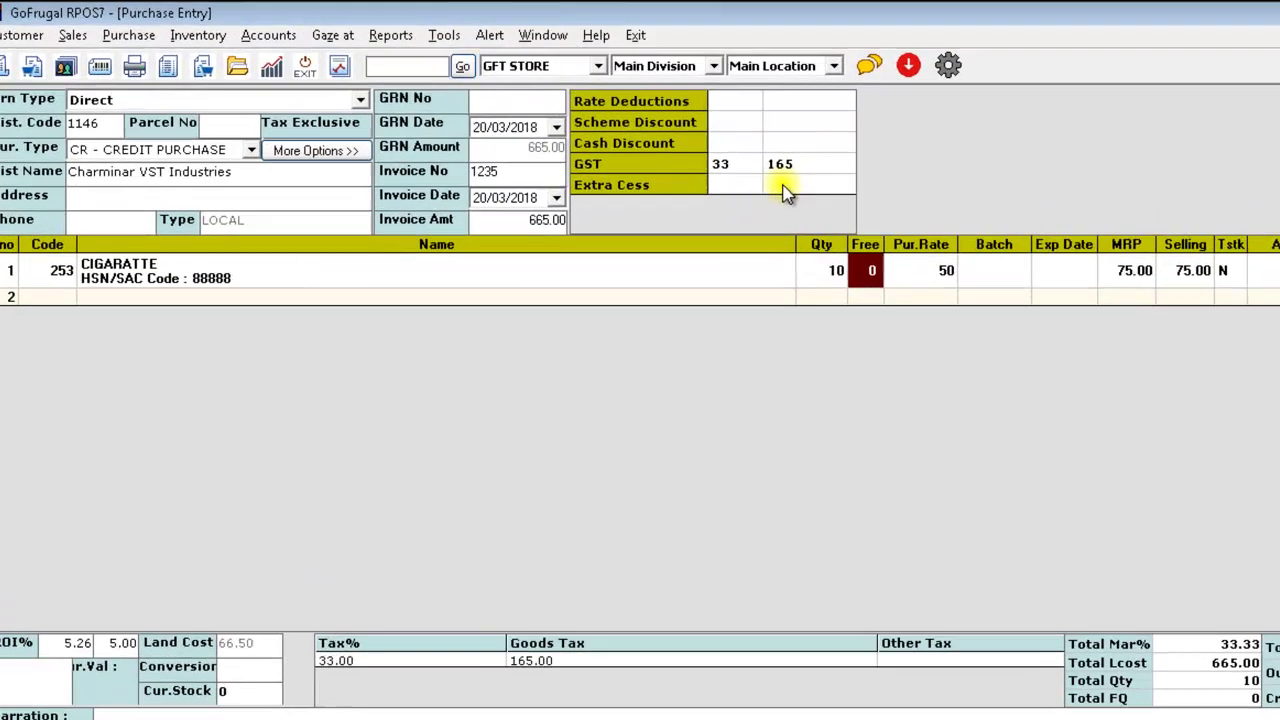
pyautogui.click(682, 157)
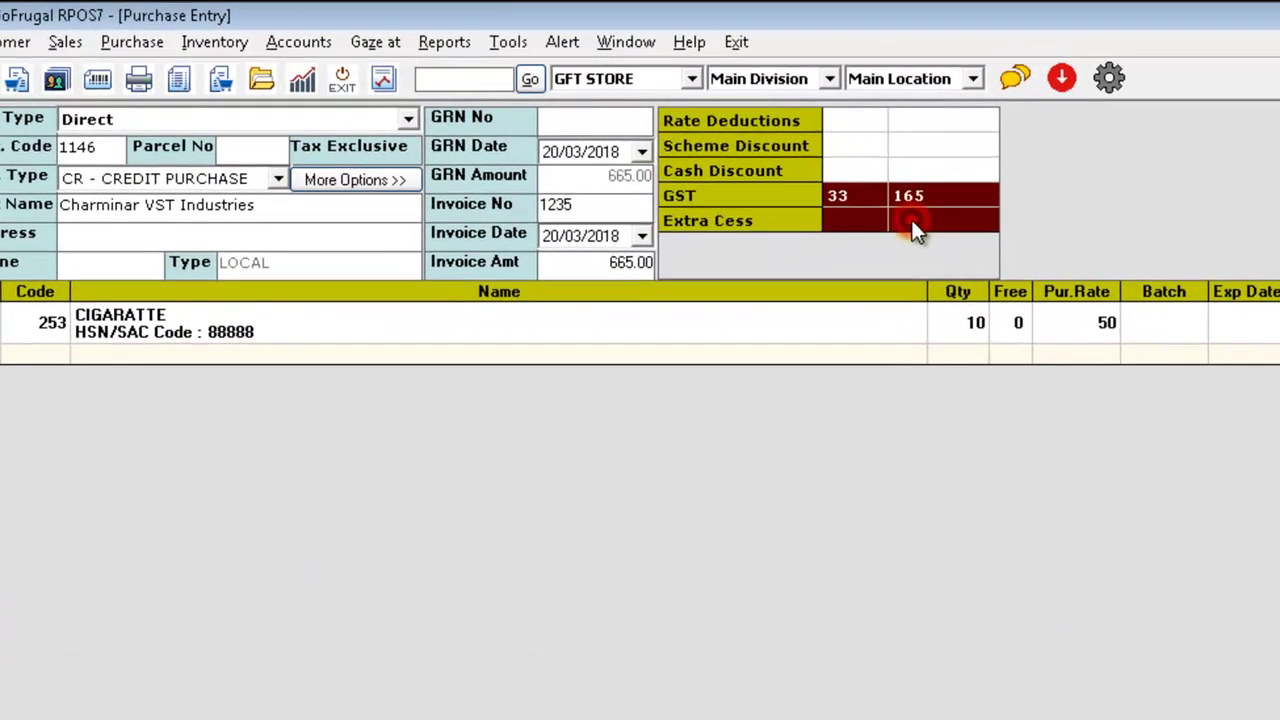
pyautogui.click(639, 163)
pyautogui.write('1')
pyautogui.press('Return')
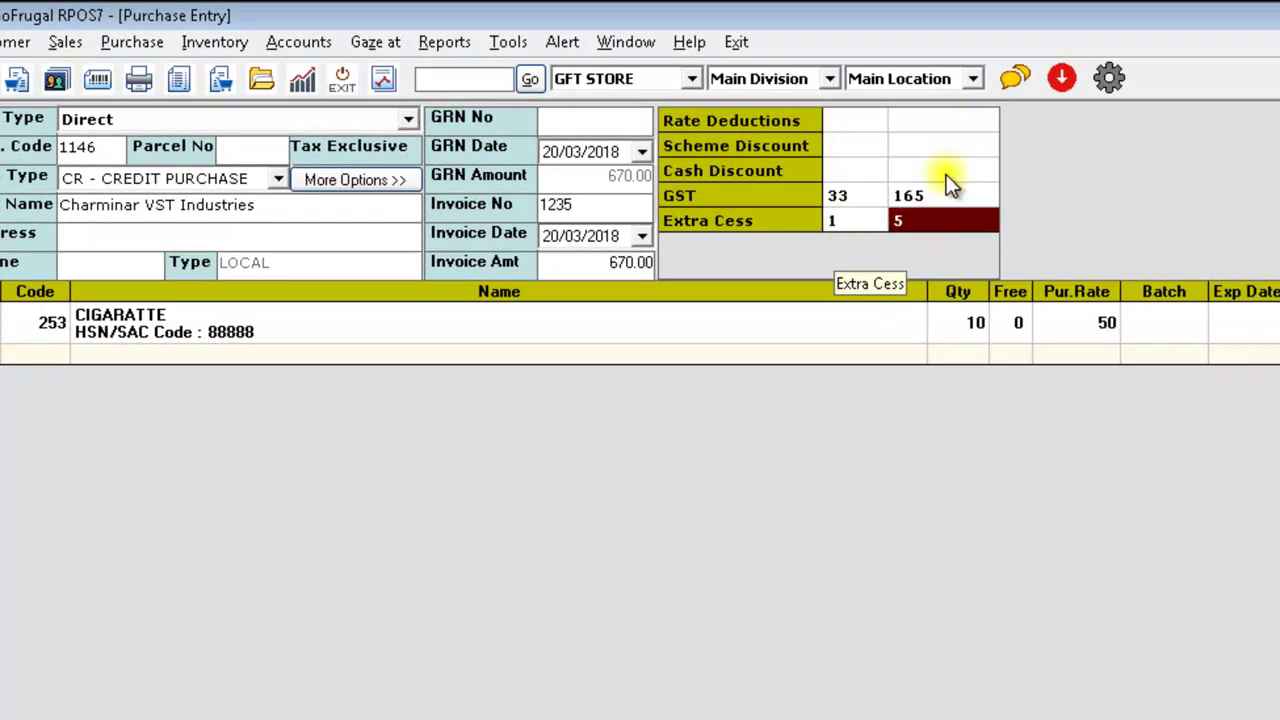
pyautogui.press('Return')
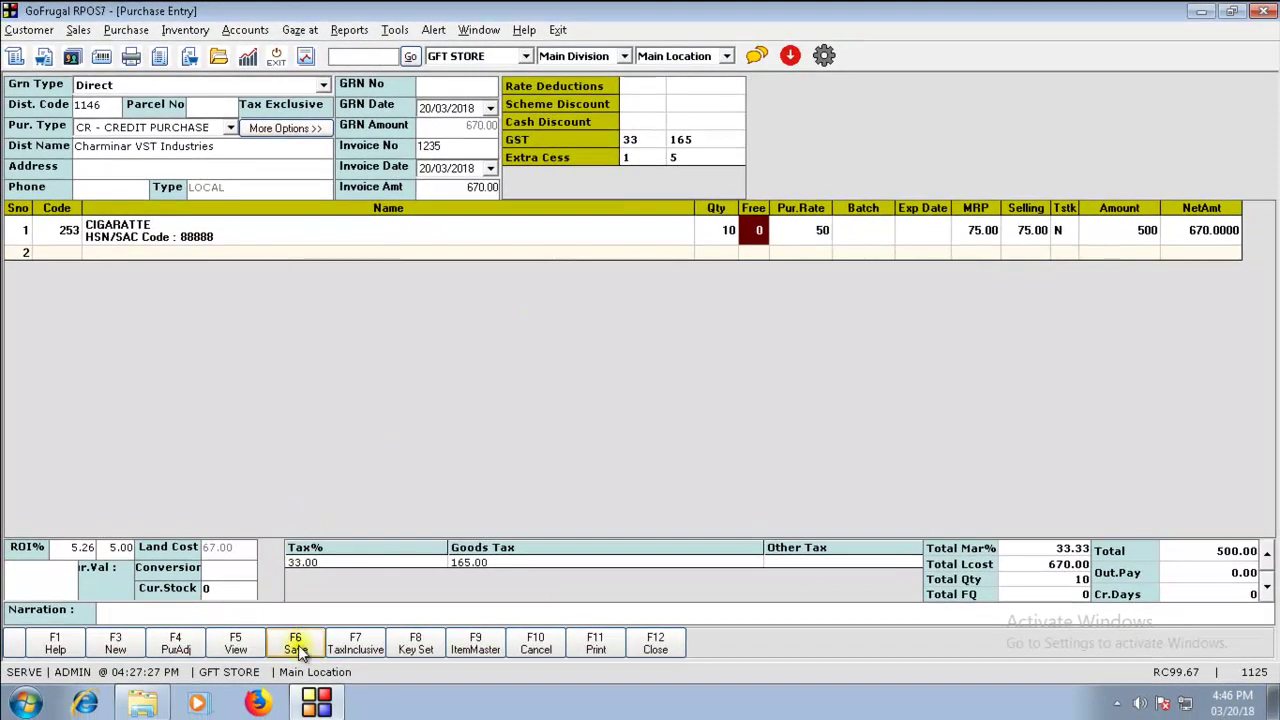
# - Save the purchase entry, acknowledge the generated GRN number and close the Purchase Entry window
pyautogui.click(296, 645)
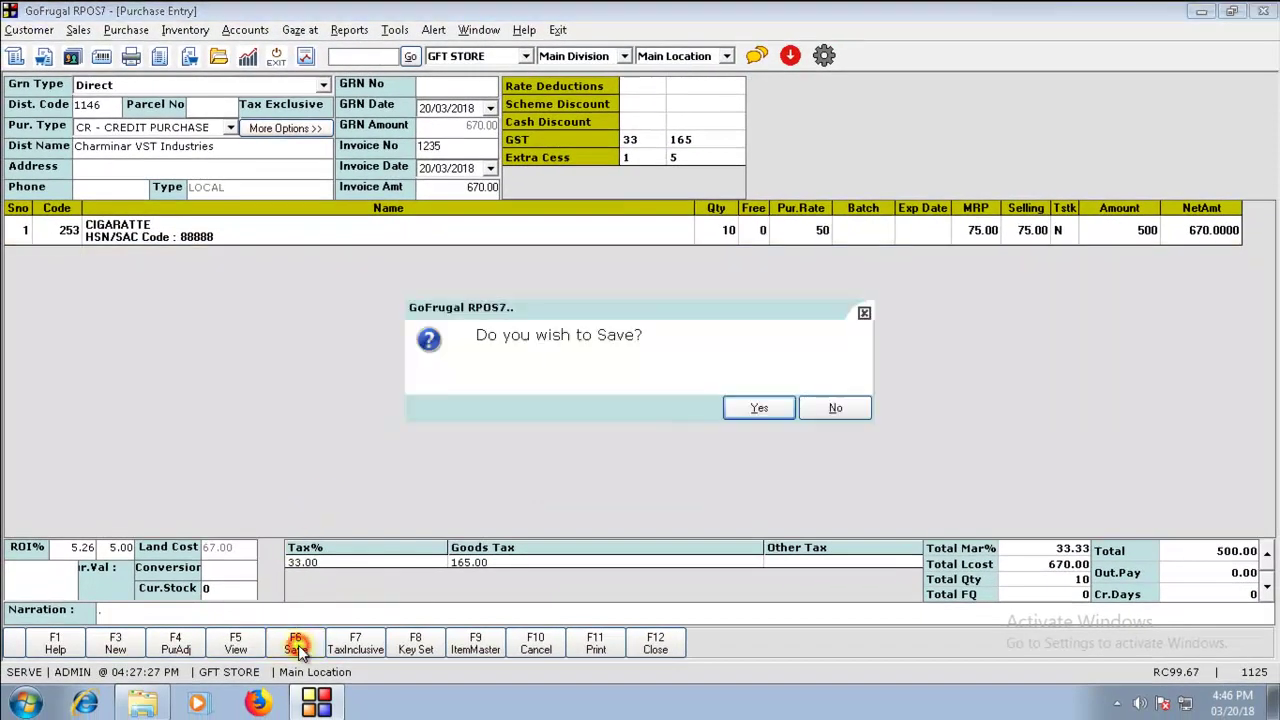
pyautogui.click(769, 412)
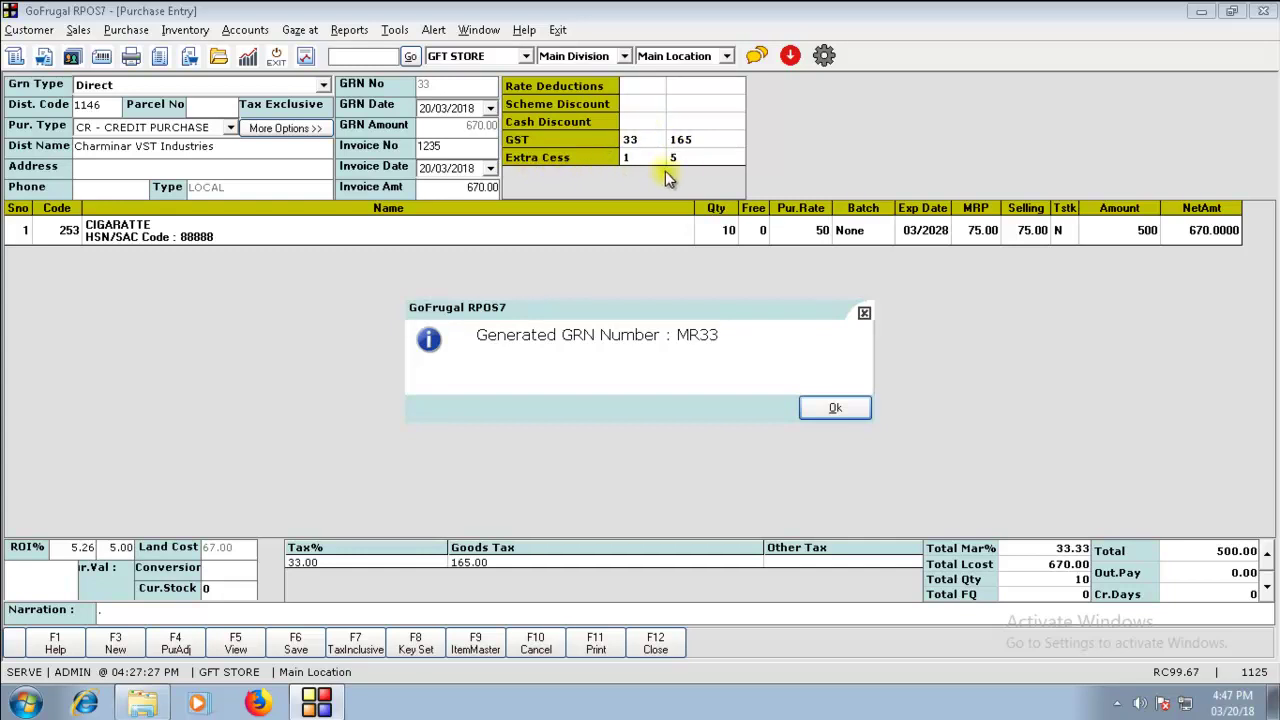
pyautogui.click(847, 414)
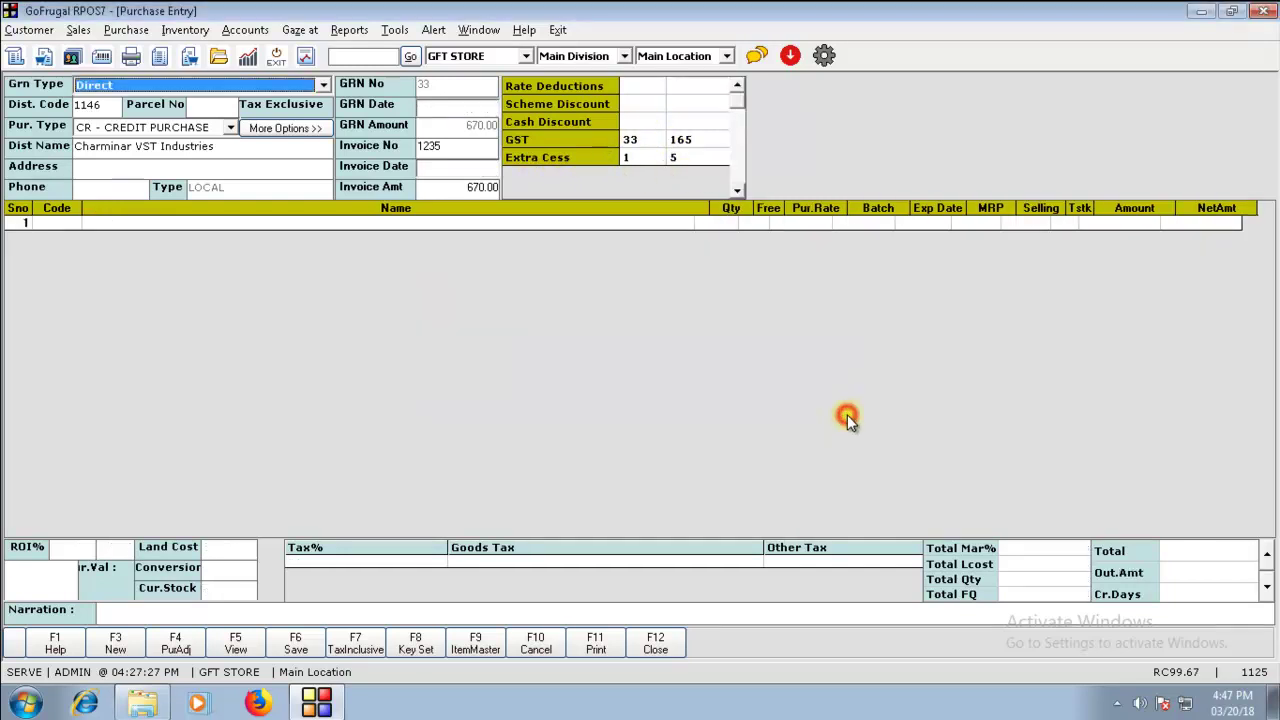
pyautogui.press('F12')
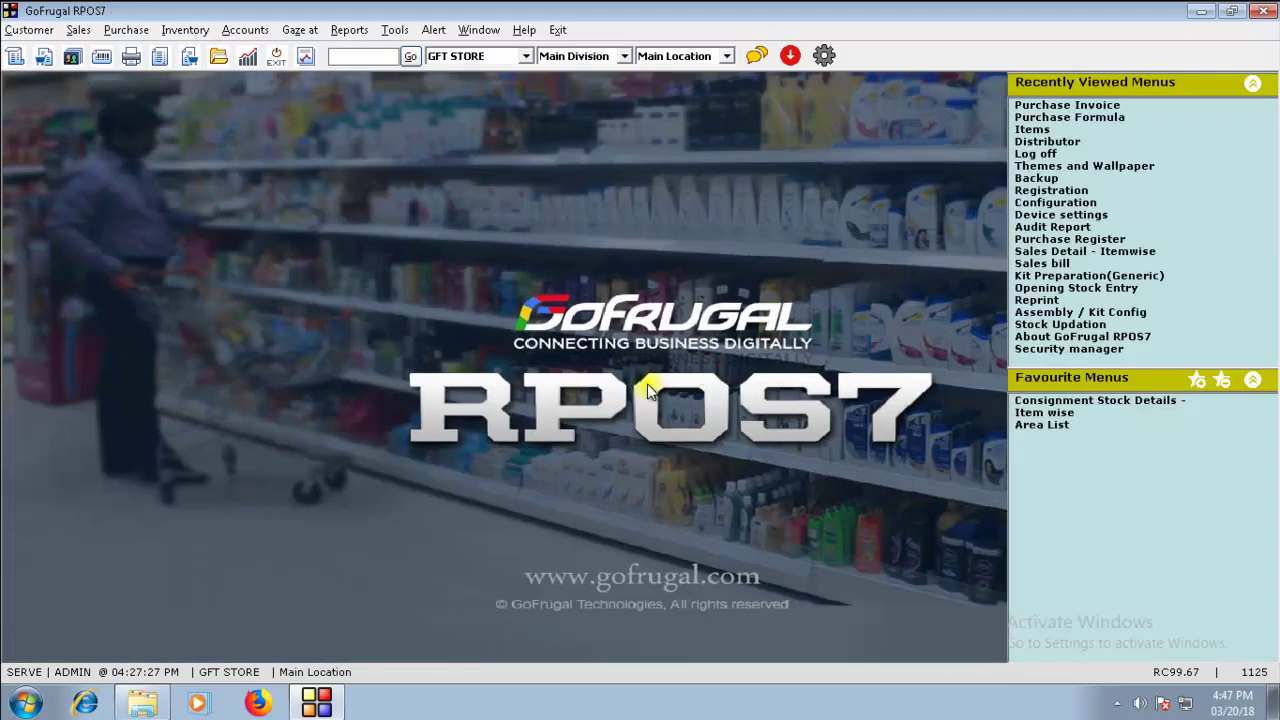
# - Start a sales bill with the CIGARATTE item and check its Extra Cess under tax-inclusive pricing
pyautogui.hotkey('ctrl', 'b')
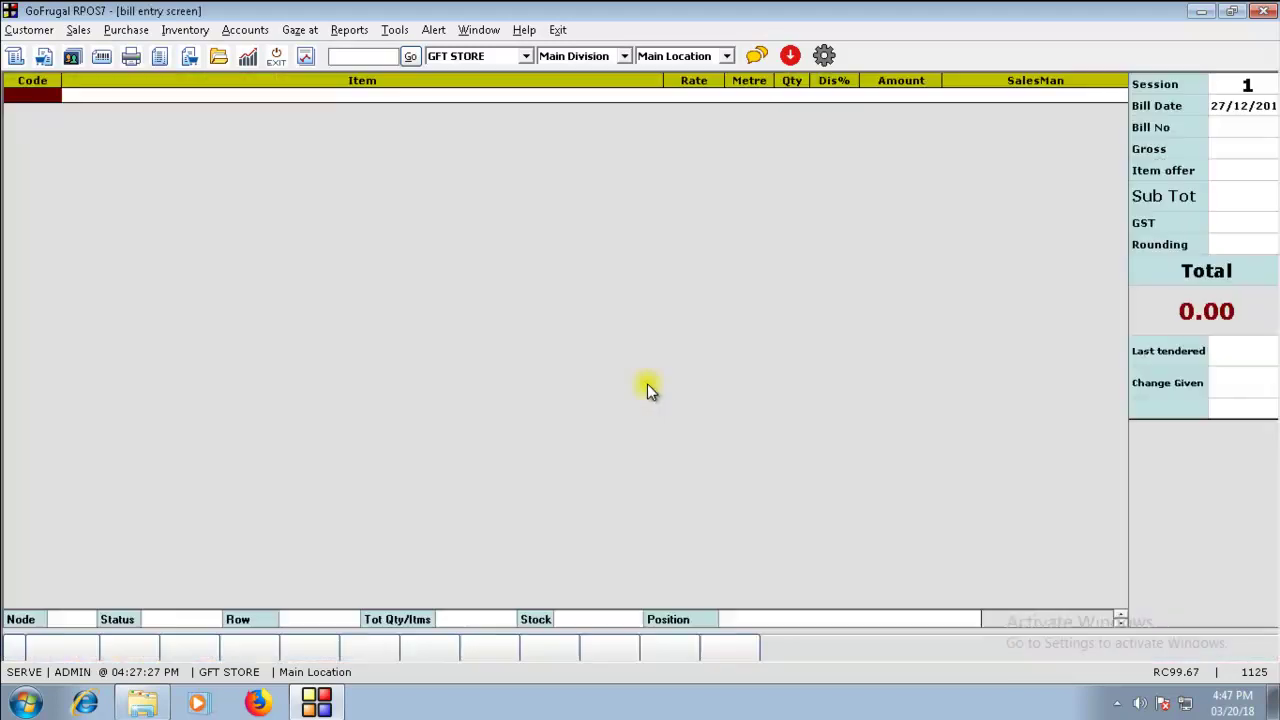
pyautogui.press('Return')
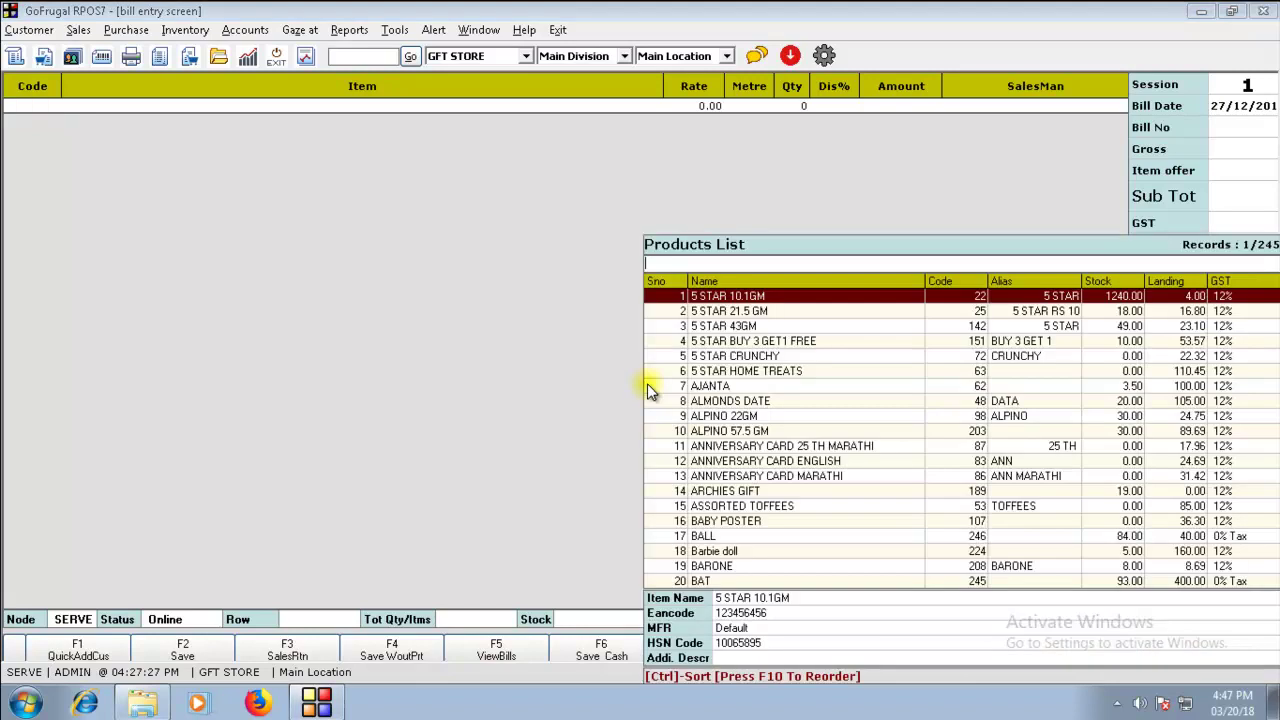
pyautogui.write('cig')
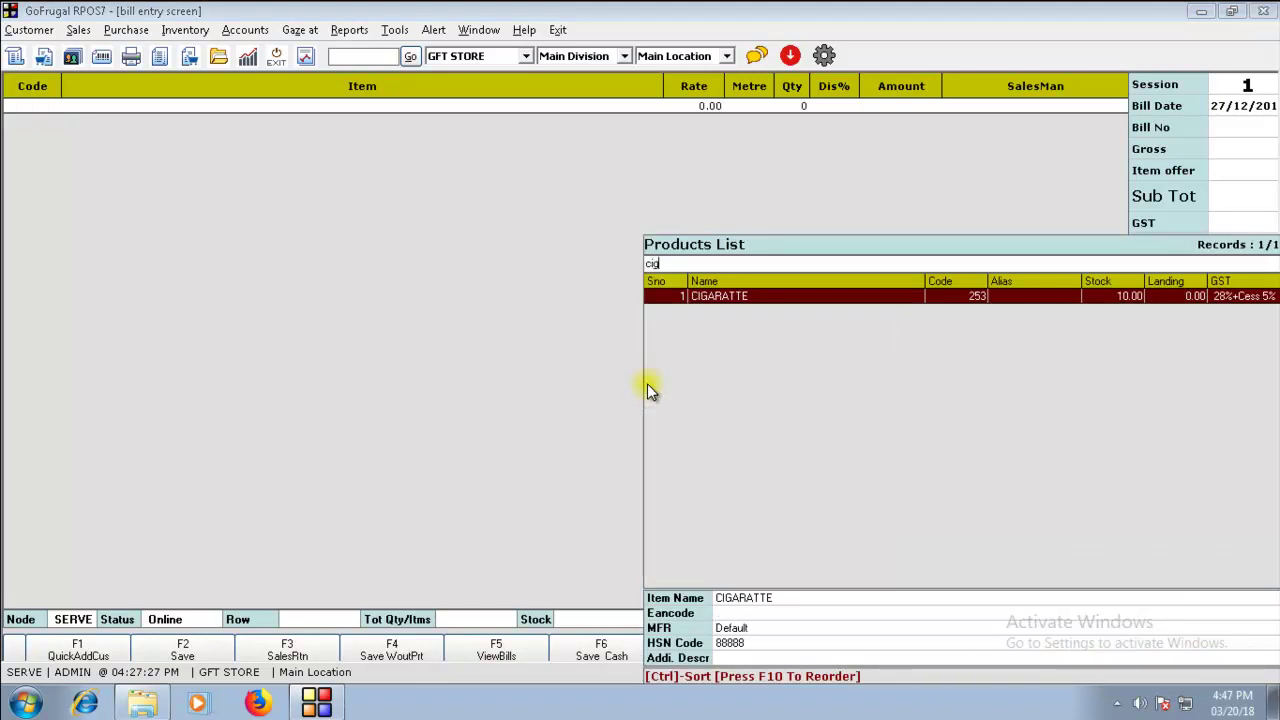
pyautogui.press('Return')
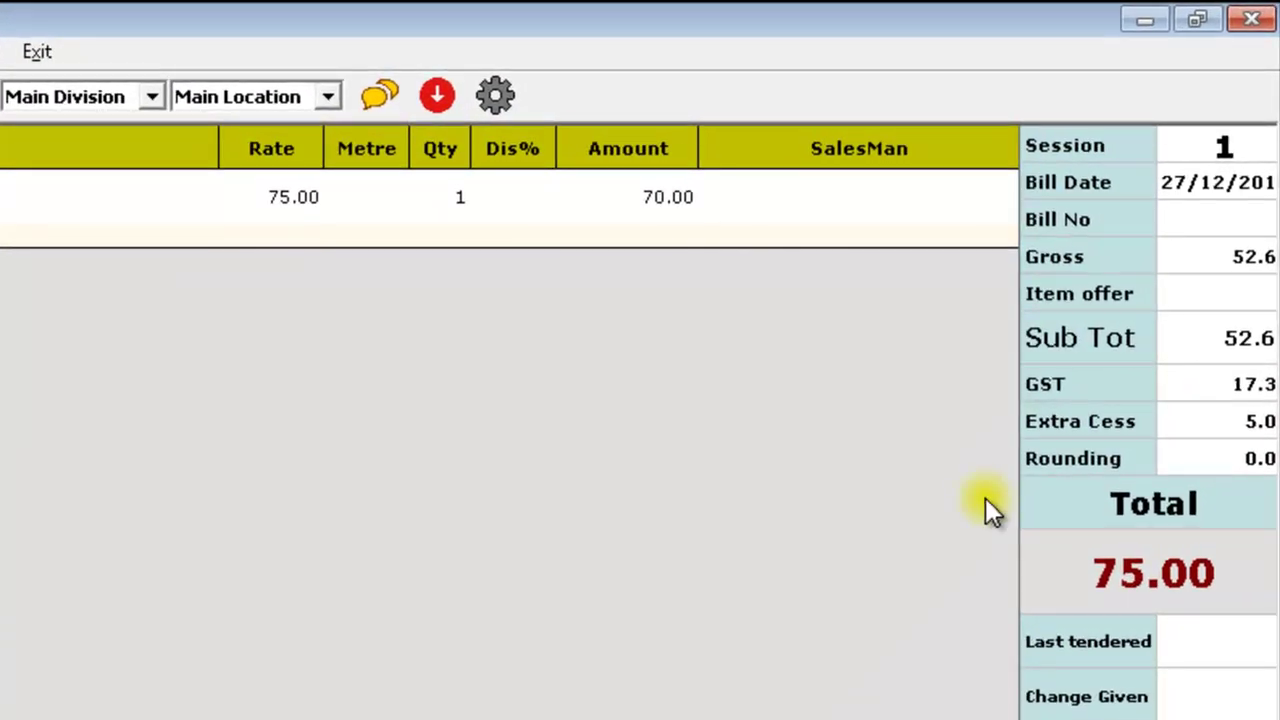
pyautogui.click(1261, 425)
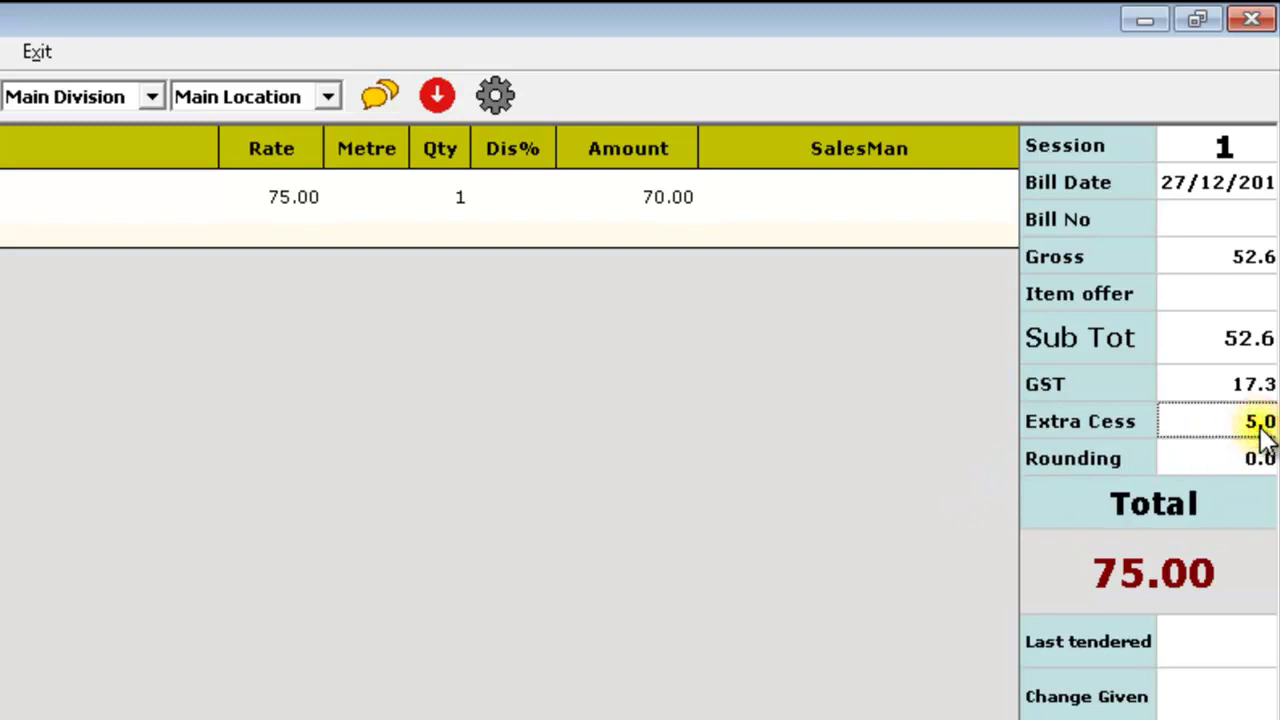
pyautogui.press('Return')
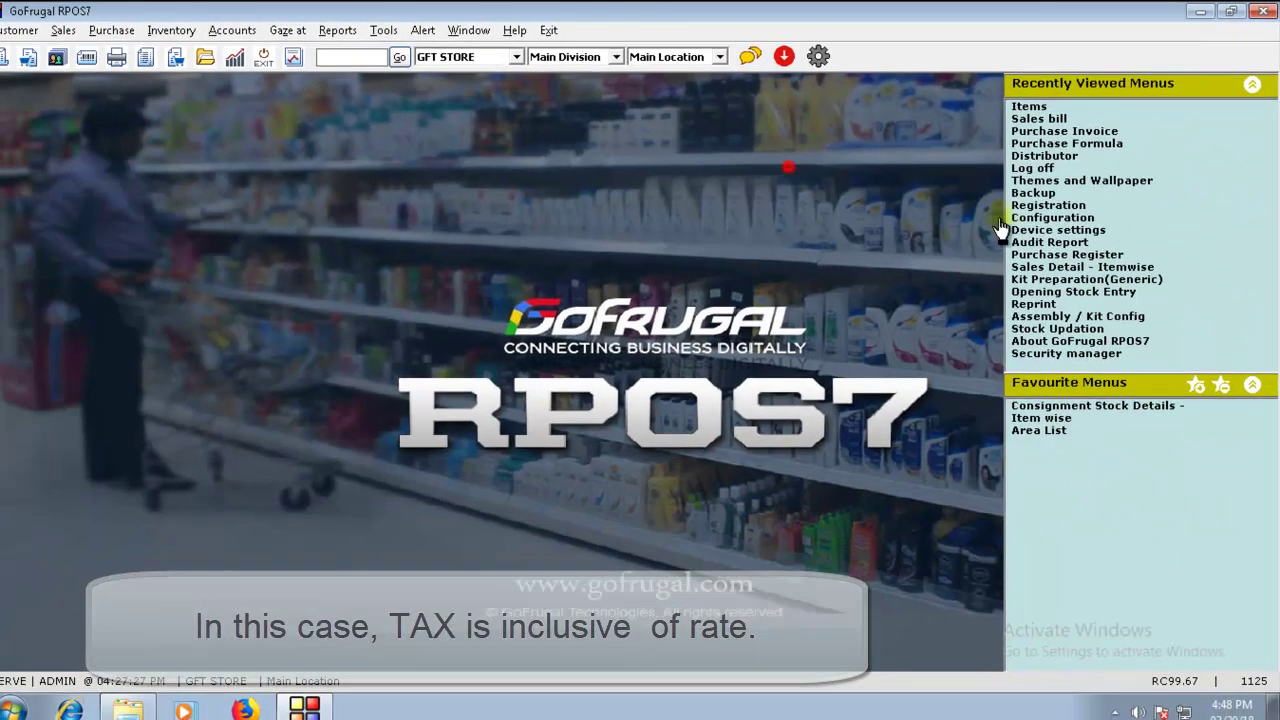
# - Open the CIGARATTE item for editing in the Item Master
pyautogui.click(1025, 107)
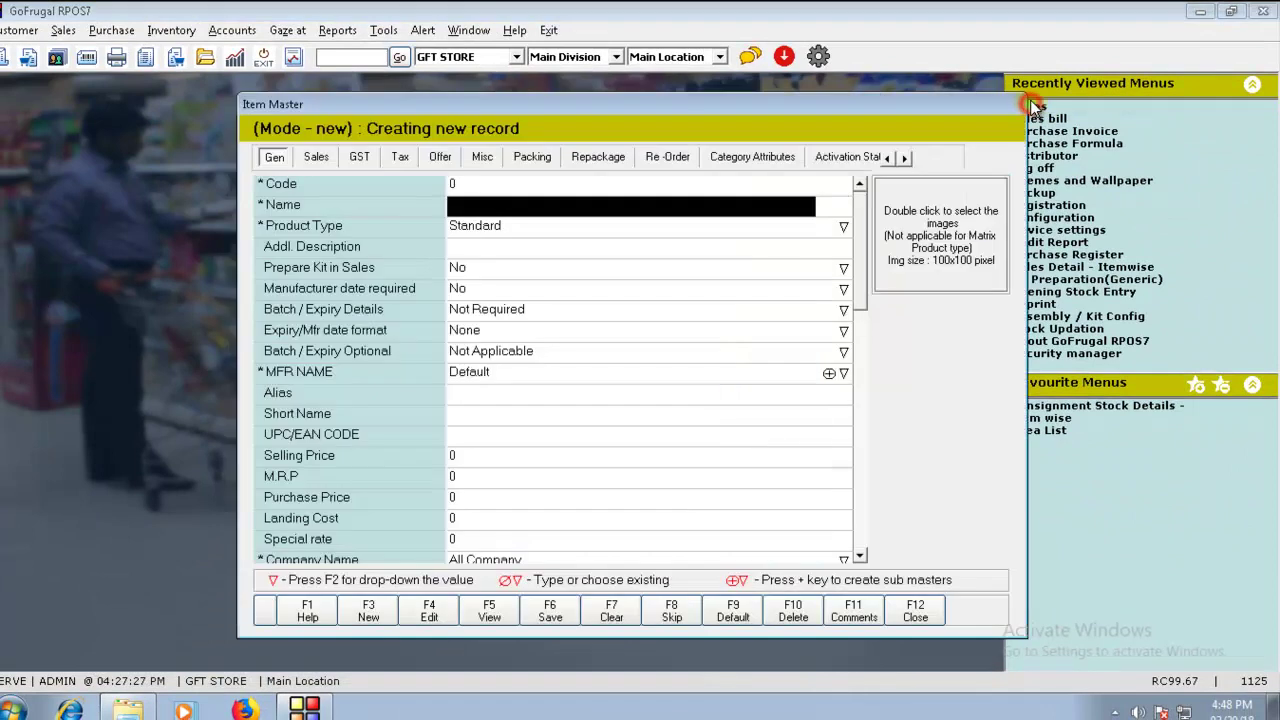
pyautogui.click(441, 609)
pyautogui.write('ciga')
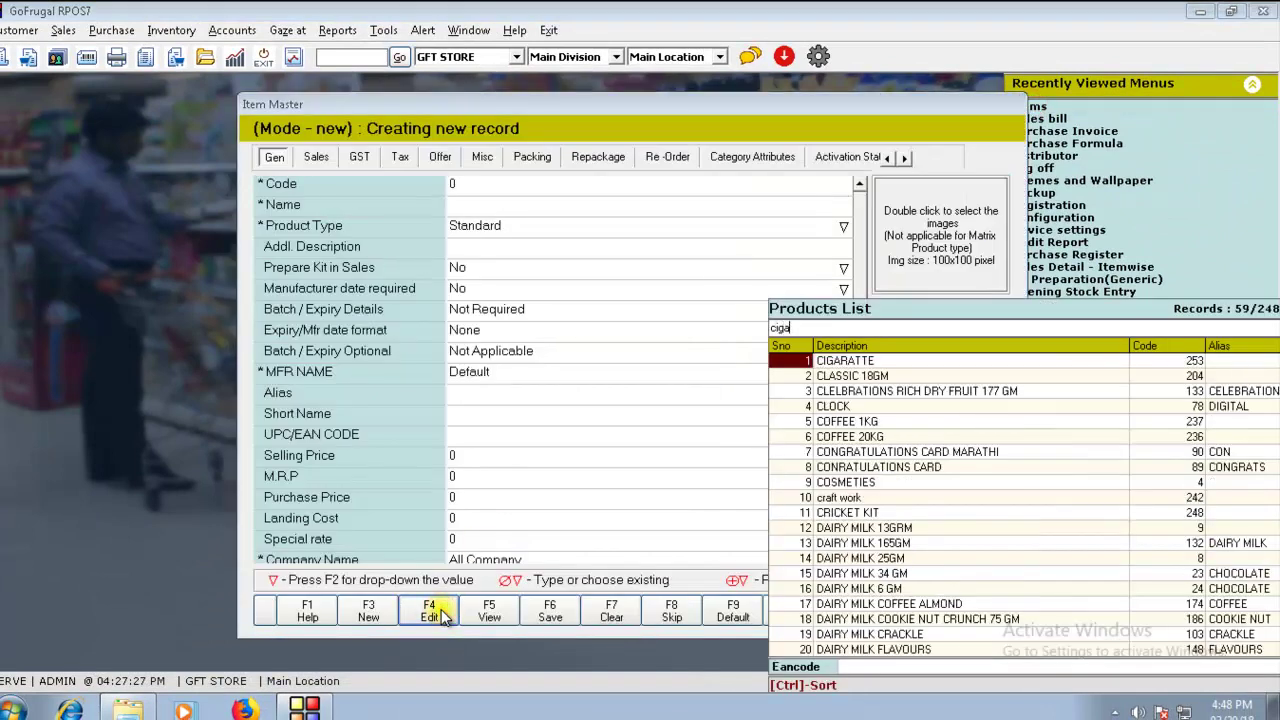
pyautogui.press('Return')
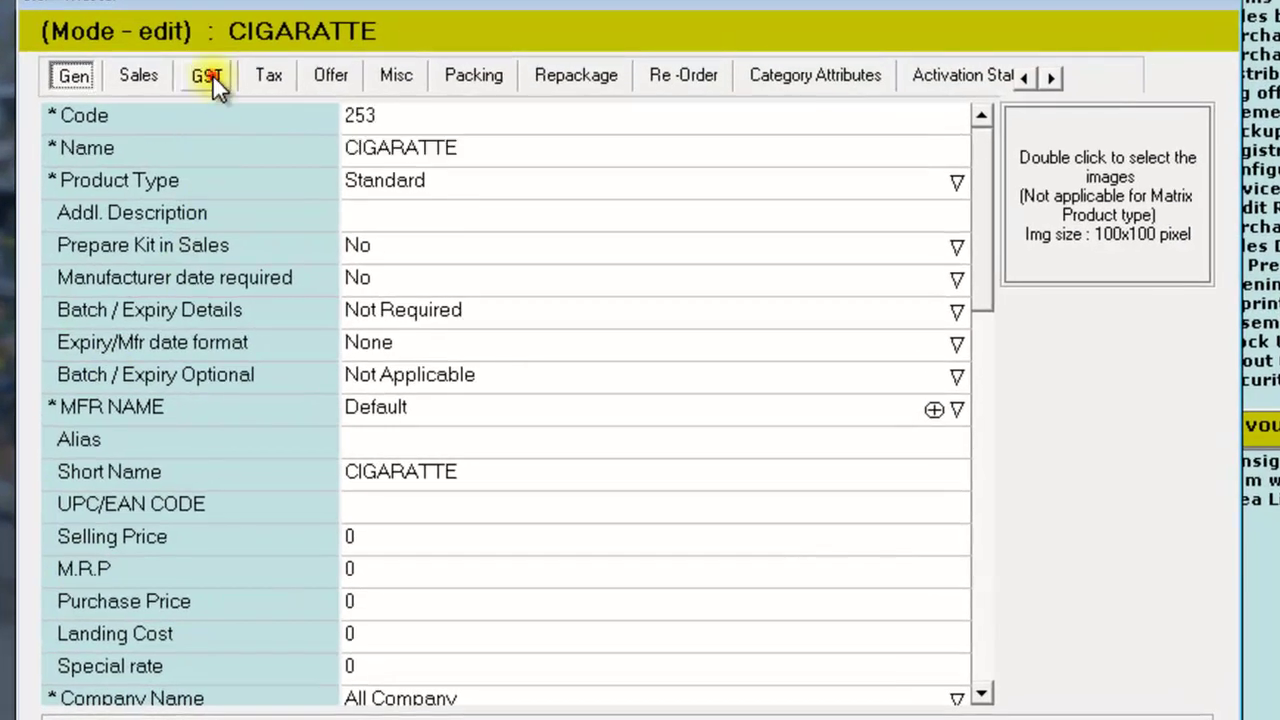
# - Set Rate is inclusive of all Taxes to No in the CIGARATTE item's GST details
pyautogui.click(210, 76)
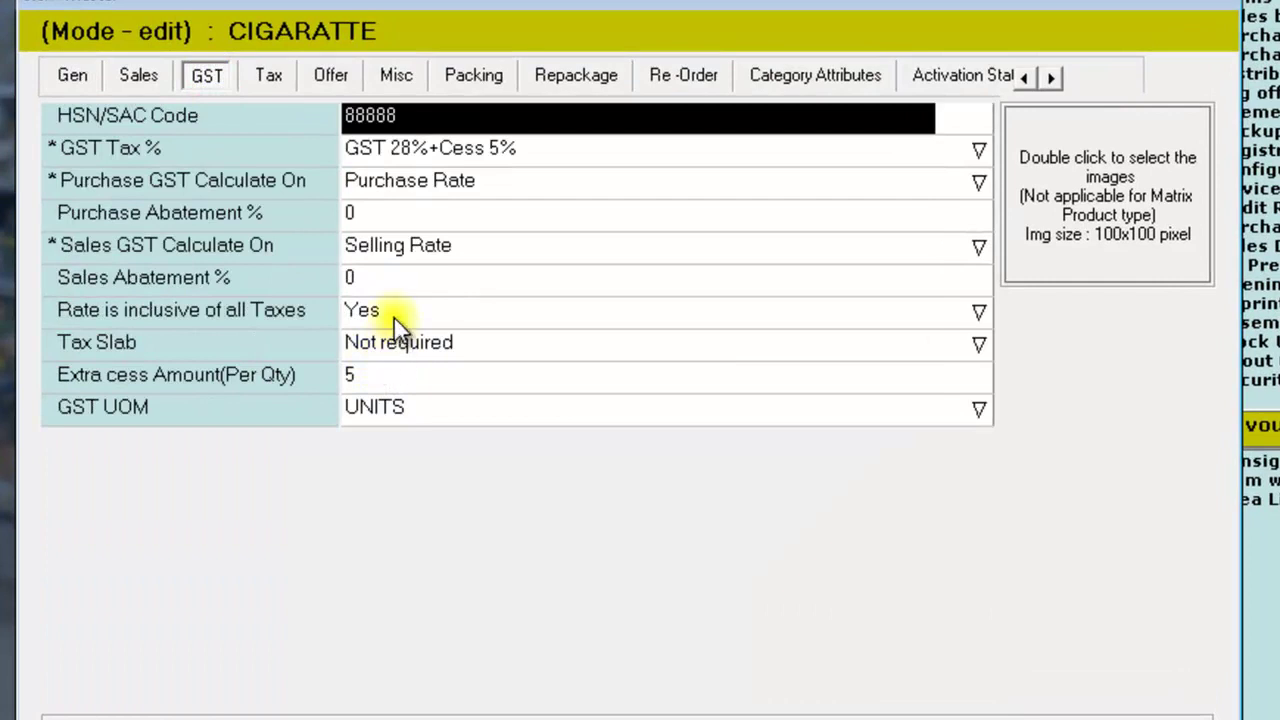
pyautogui.click(385, 313)
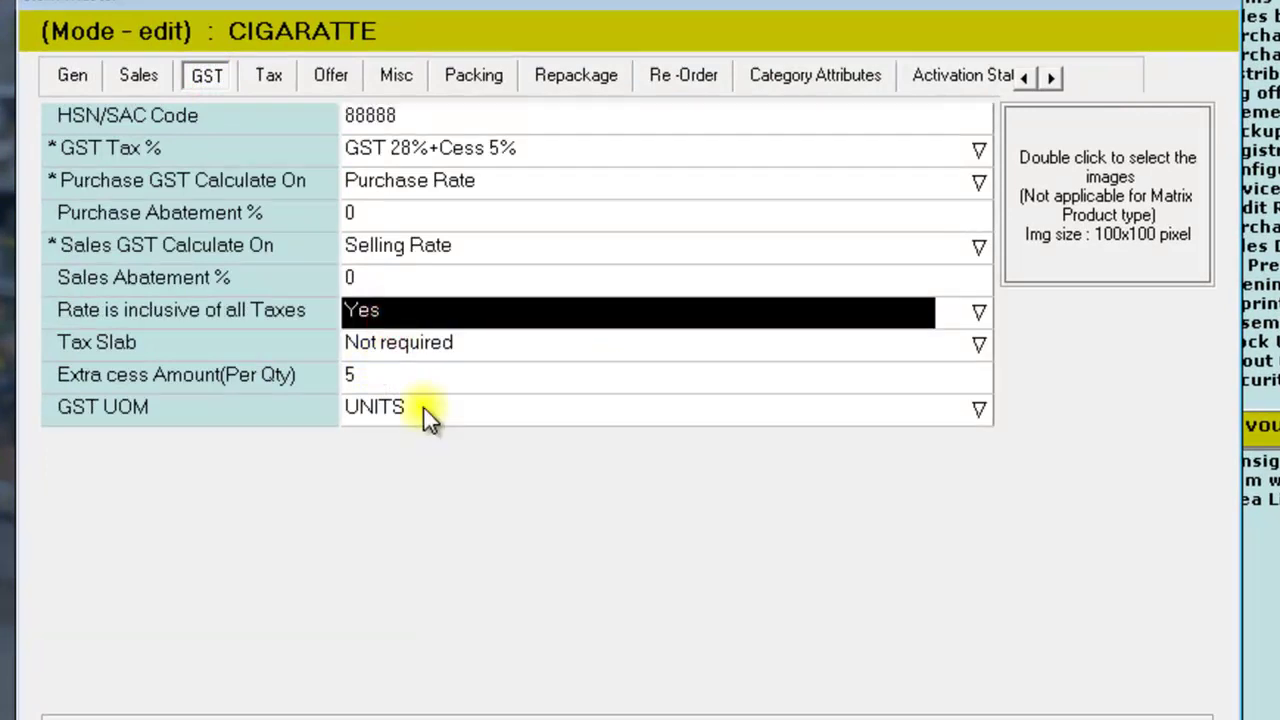
pyautogui.hotkey('alt', 'Down')
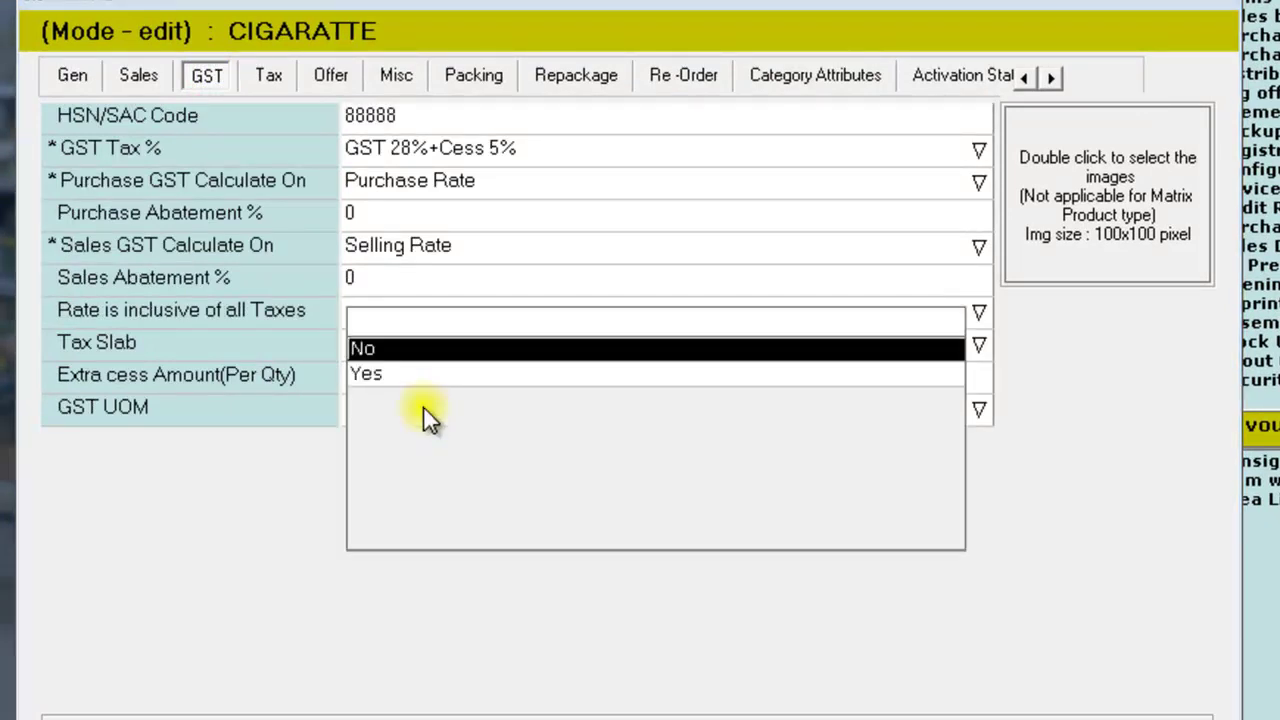
pyautogui.press('Down')
pyautogui.press('Up')
pyautogui.press('Return')
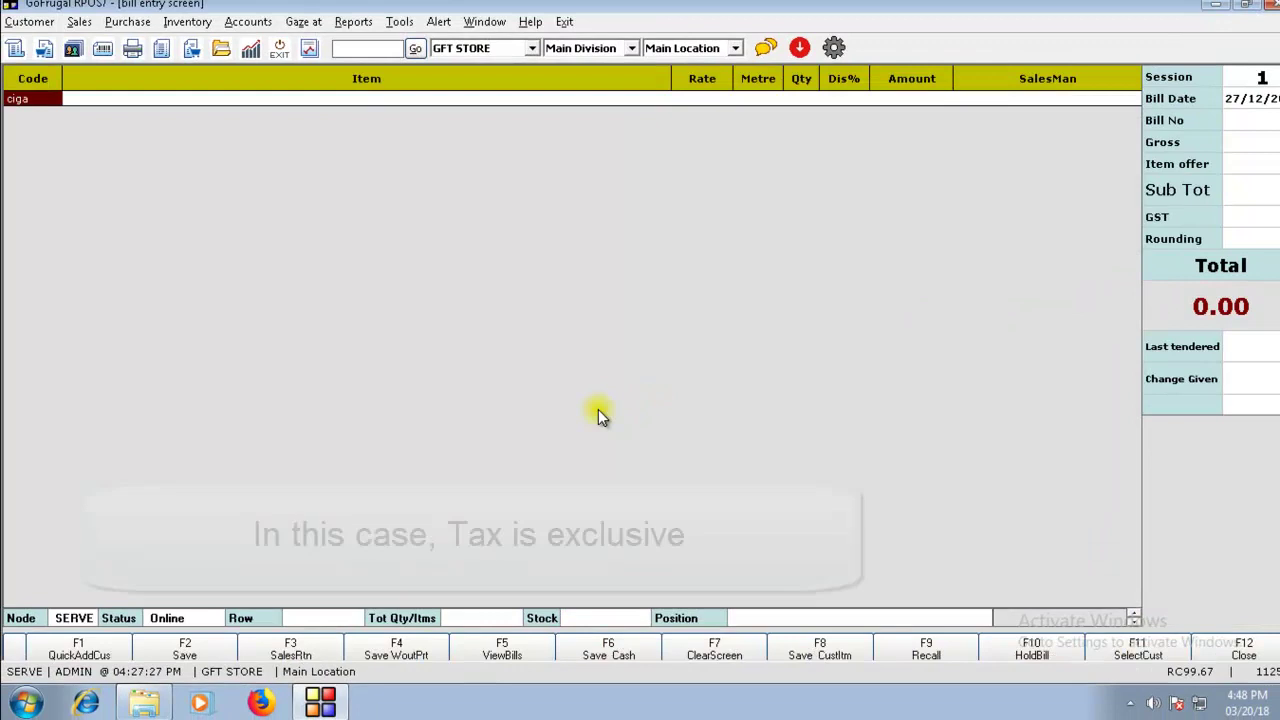
# - Add item code 253 to a sales bill to check its tax-exclusive GST and Extra Cess, and close the bill
pyautogui.write('253')
pyautogui.press('Return')
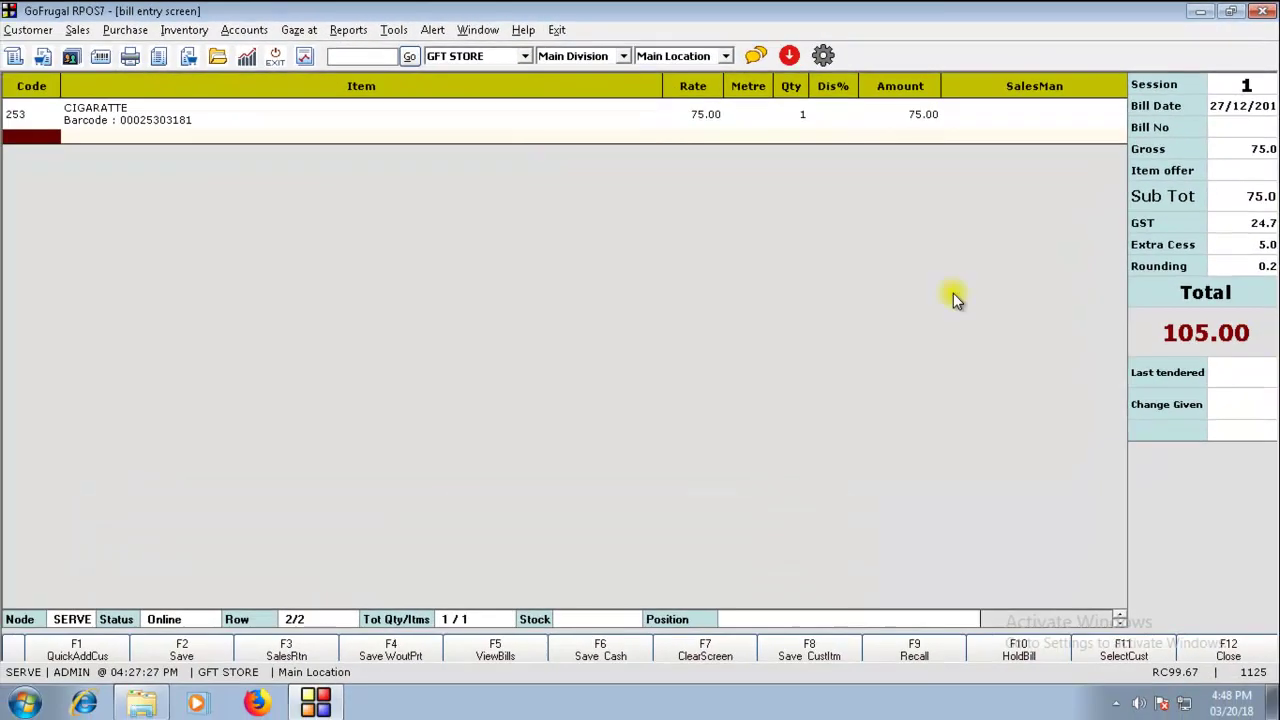
pyautogui.press('F12')
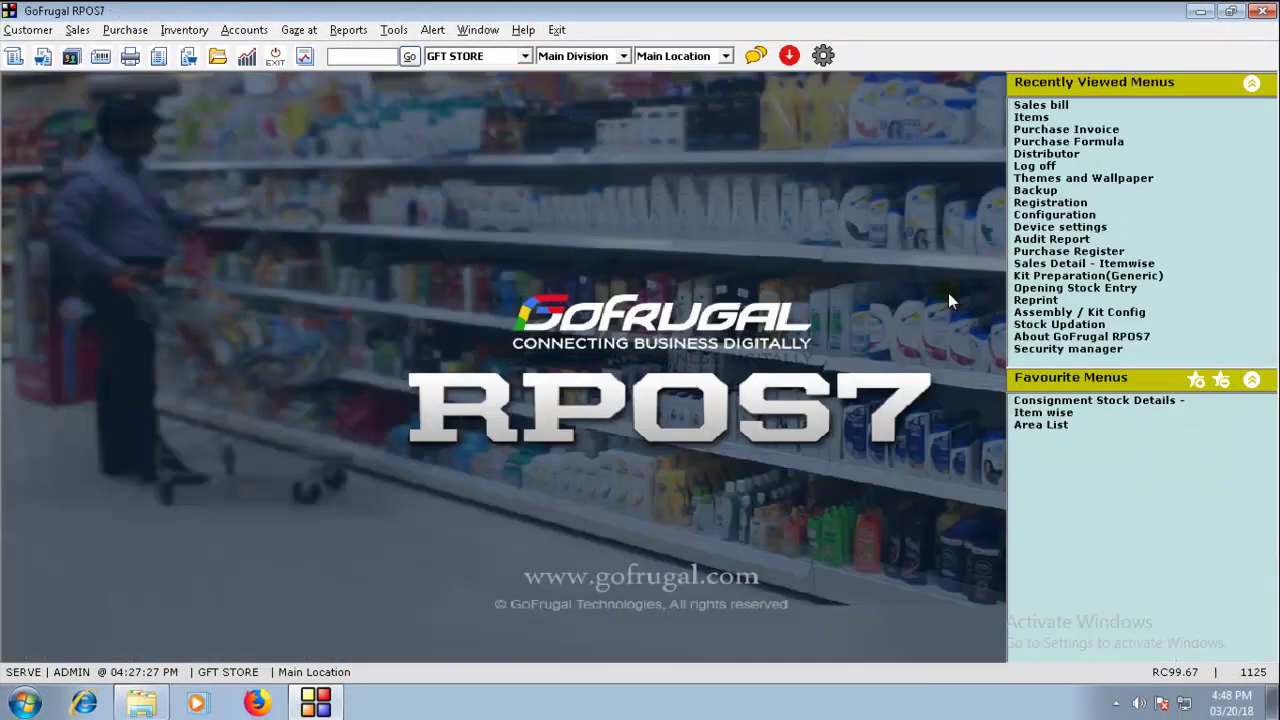